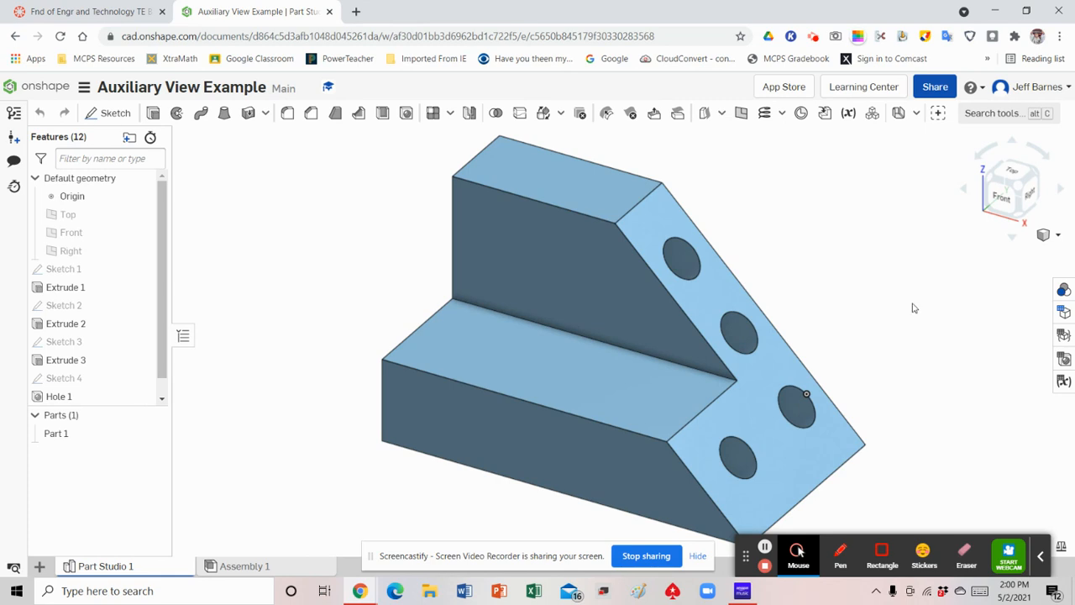
# Create a new drawing from the ANSI_C_INCH.dwt template with no views
pyautogui.click(40, 568)
pyautogui.click(90, 505)
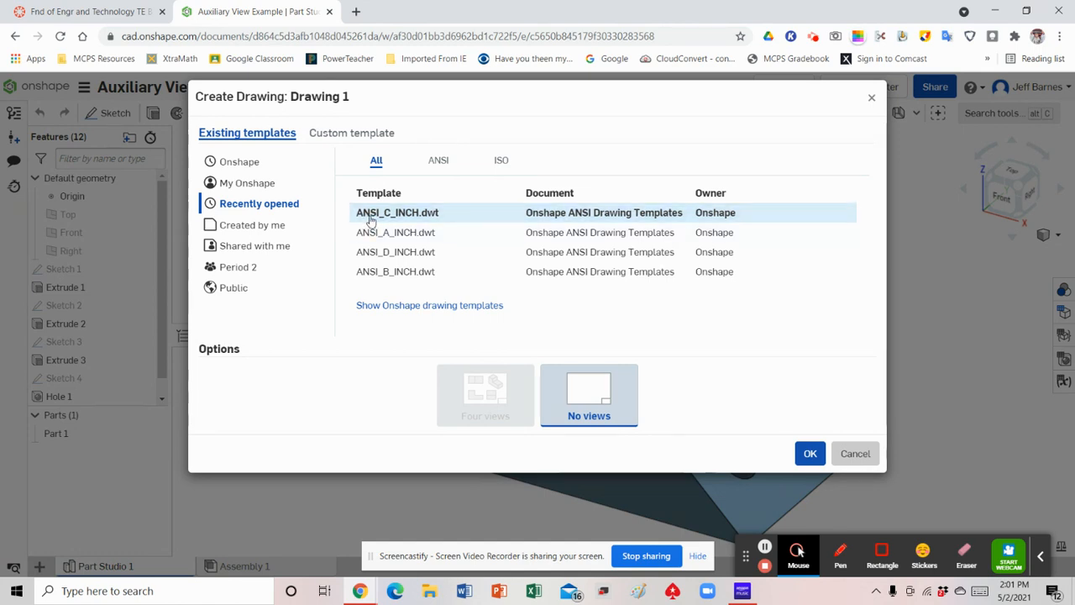
pyautogui.click(416, 220)
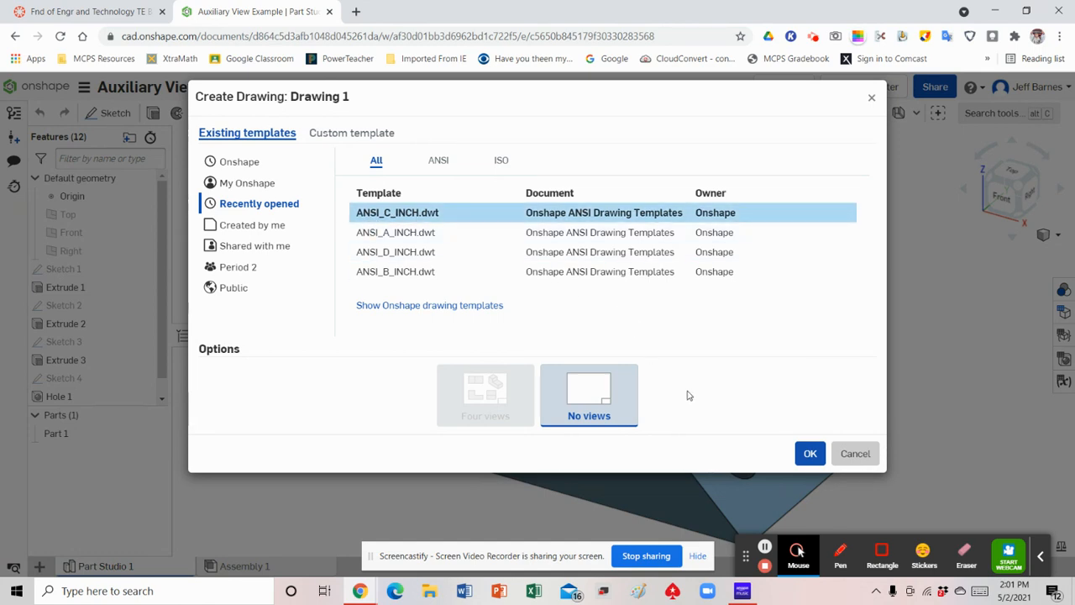
pyautogui.click(809, 454)
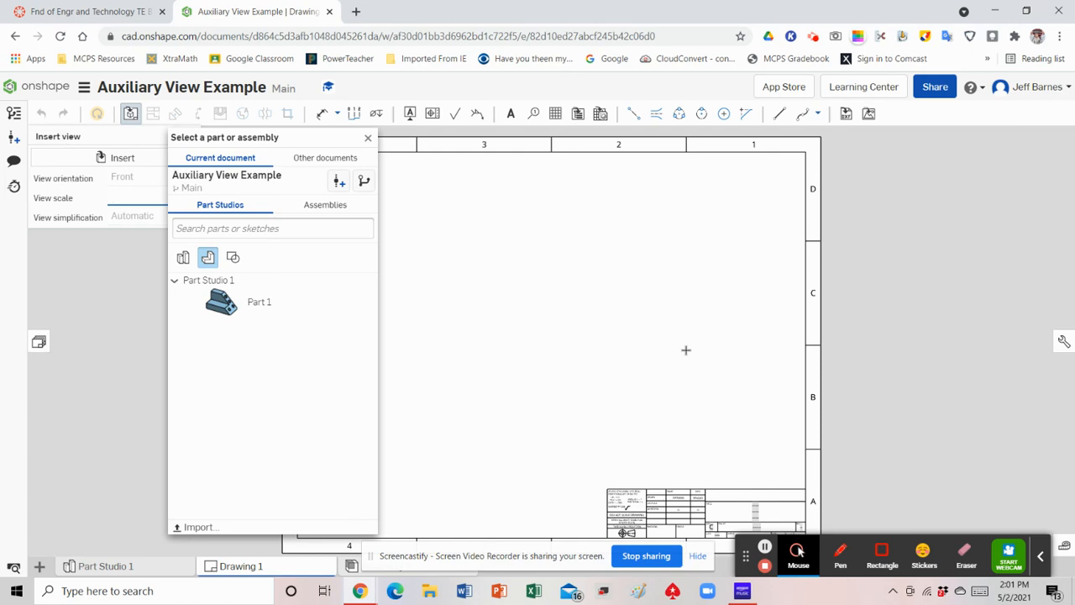
# Insert a front view of Part 1 at 1:1 scale in the lower-left area of the sheet
pyautogui.click(261, 306)
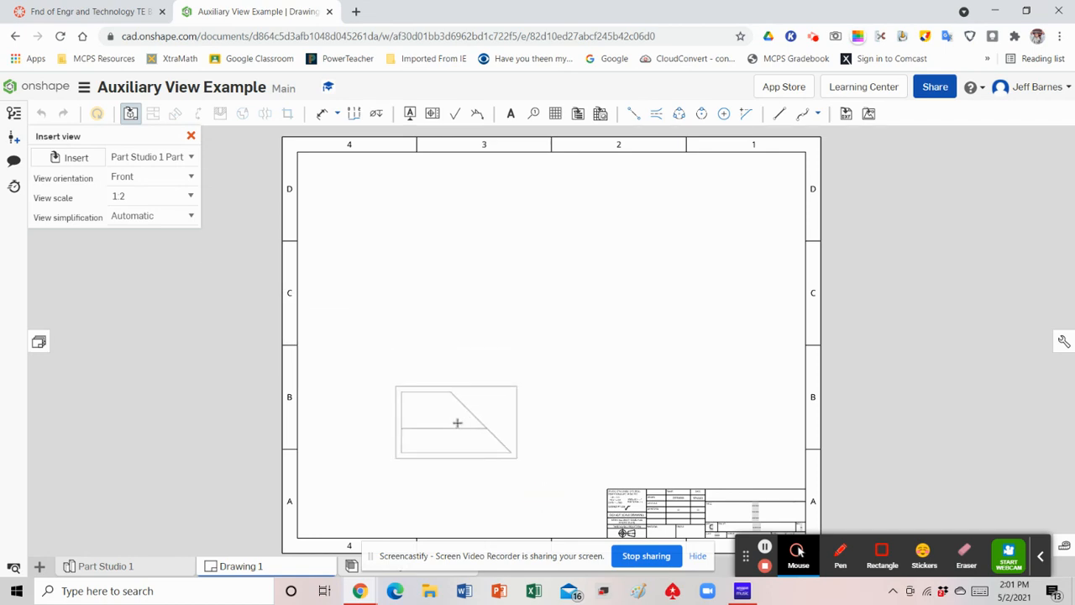
pyautogui.click(190, 196)
pyautogui.moveTo(195, 236); pyautogui.dragTo(195, 220)
pyautogui.click(145, 218)
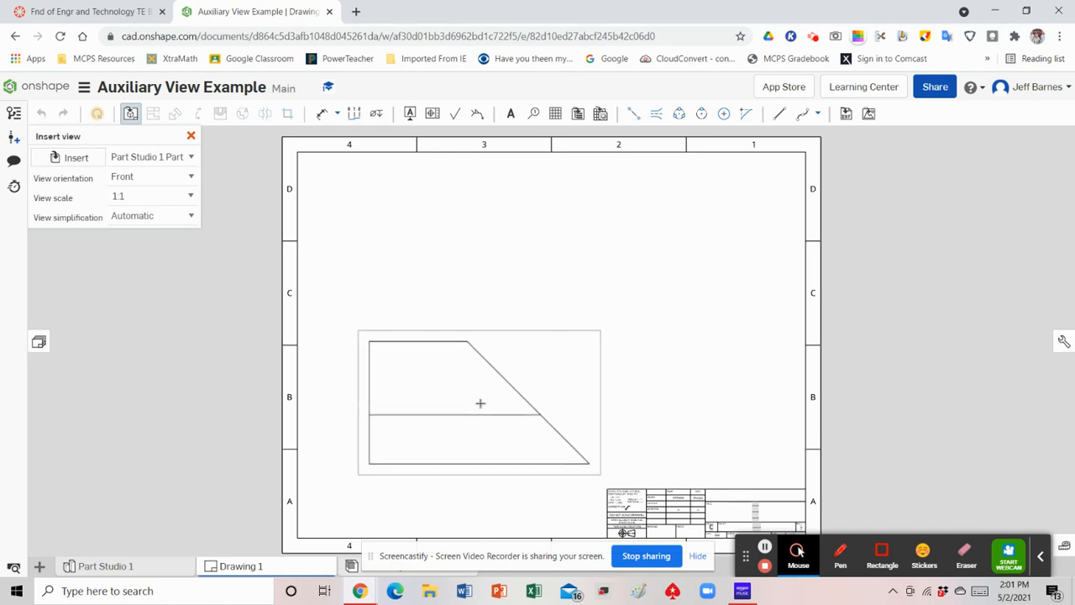
pyautogui.click(480, 403)
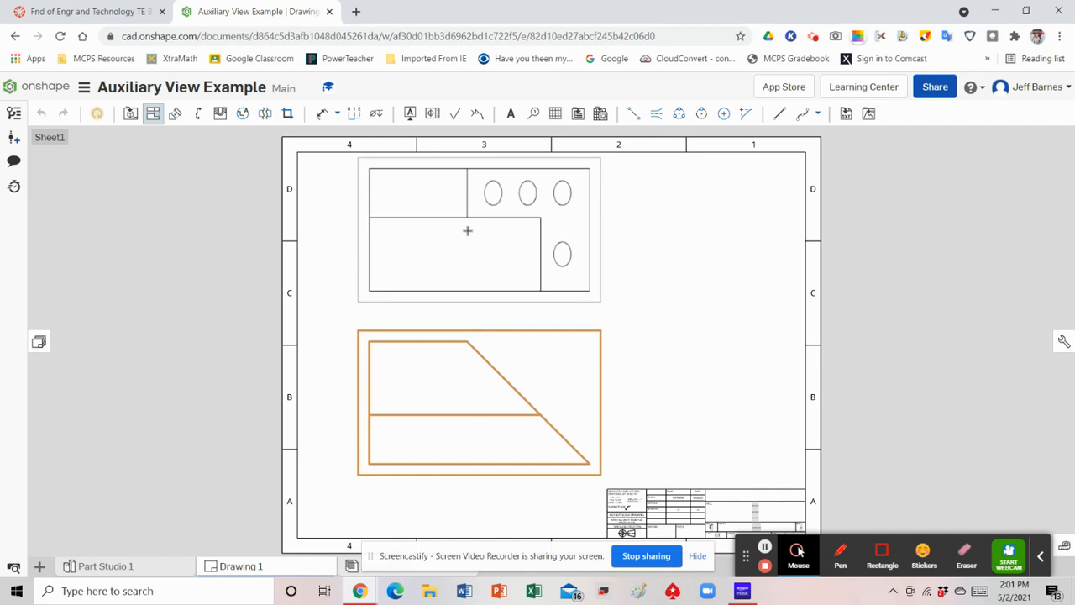
# Place projected top, right-side and isometric views from the front view
pyautogui.click(468, 231)
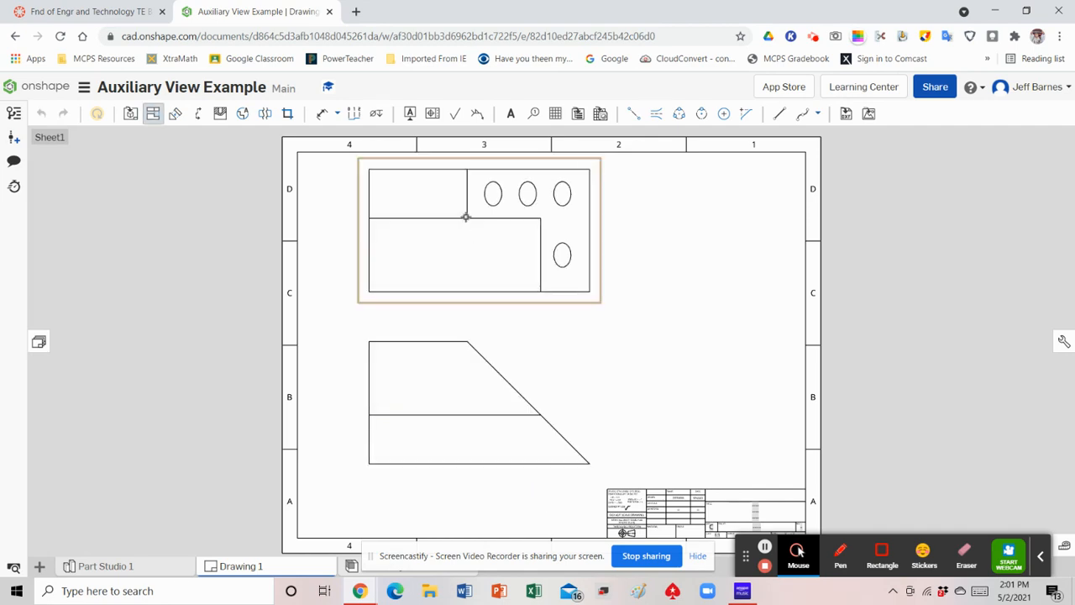
pyautogui.click(460, 396)
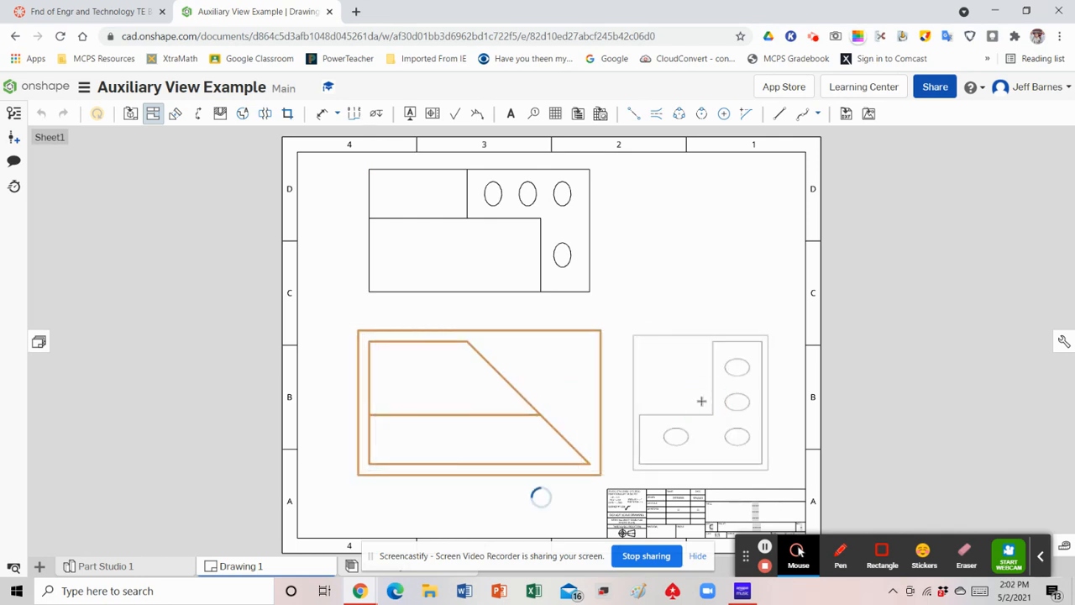
pyautogui.click(701, 401)
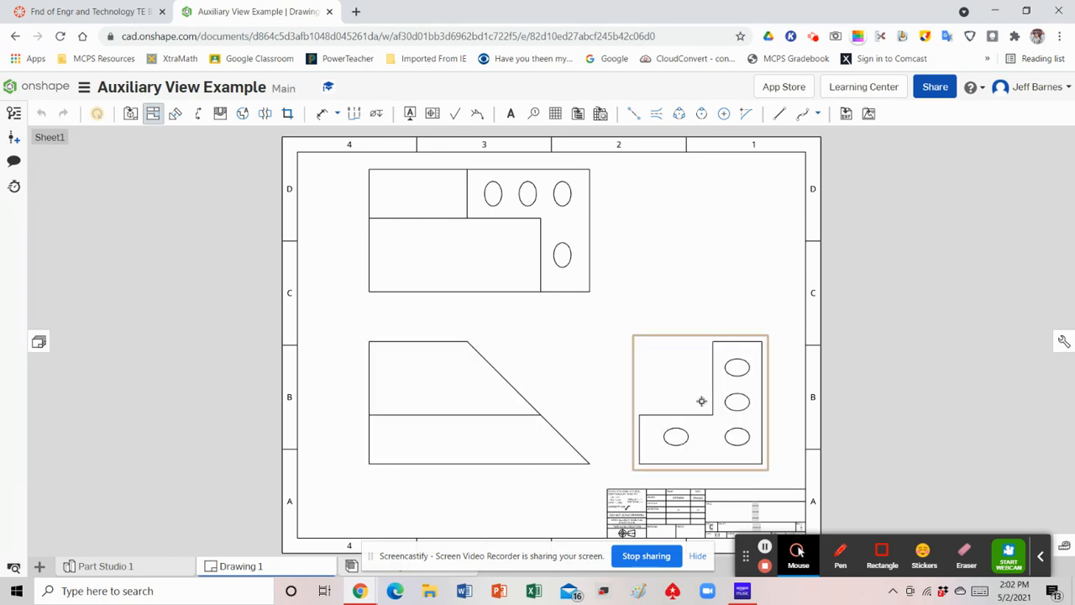
pyautogui.click(449, 401)
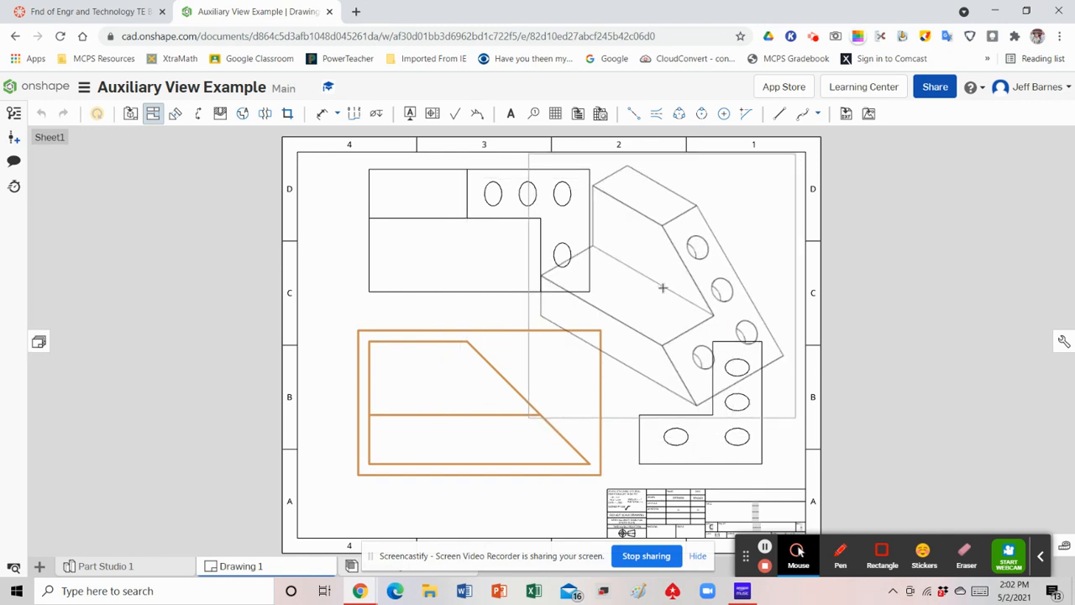
pyautogui.click(665, 291)
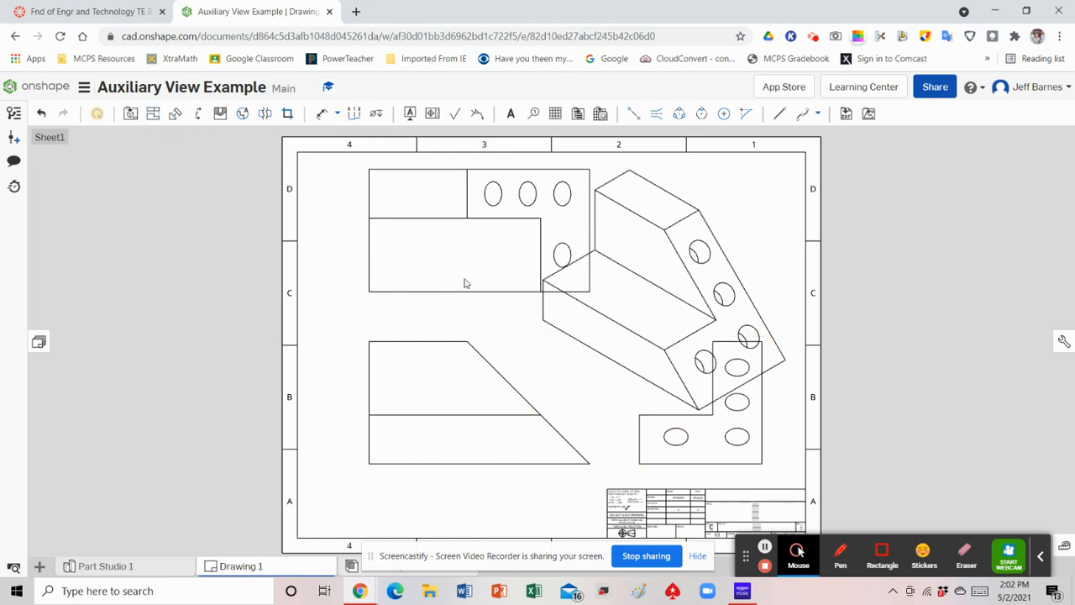
# Set the isometric view's scale to 1:2 and move it to the sheet's upper-right area, clear of the other views
pyautogui.rightClick(593, 353)
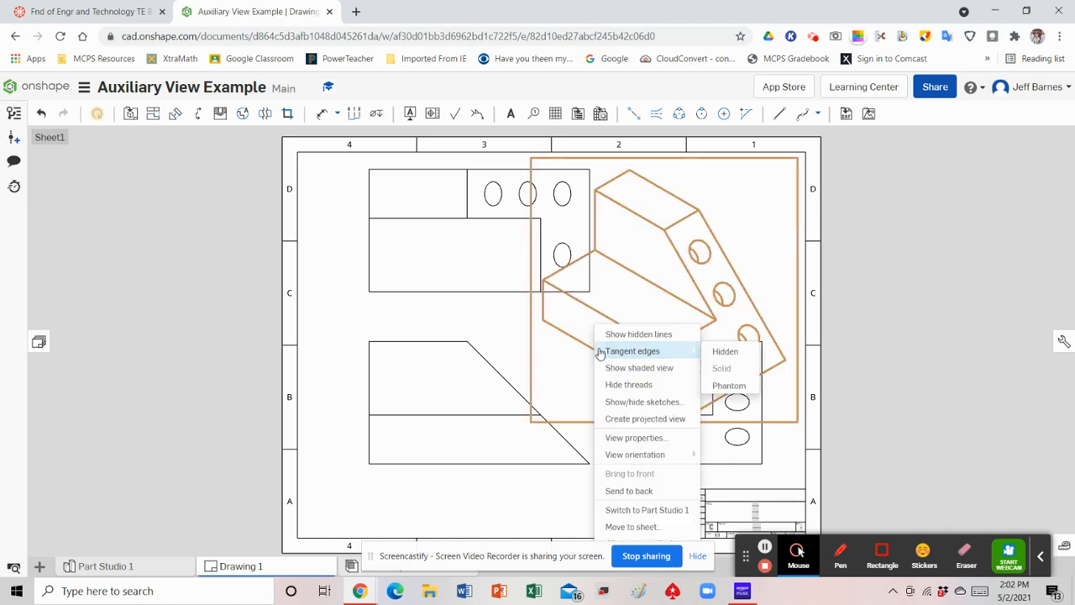
pyautogui.click(635, 437)
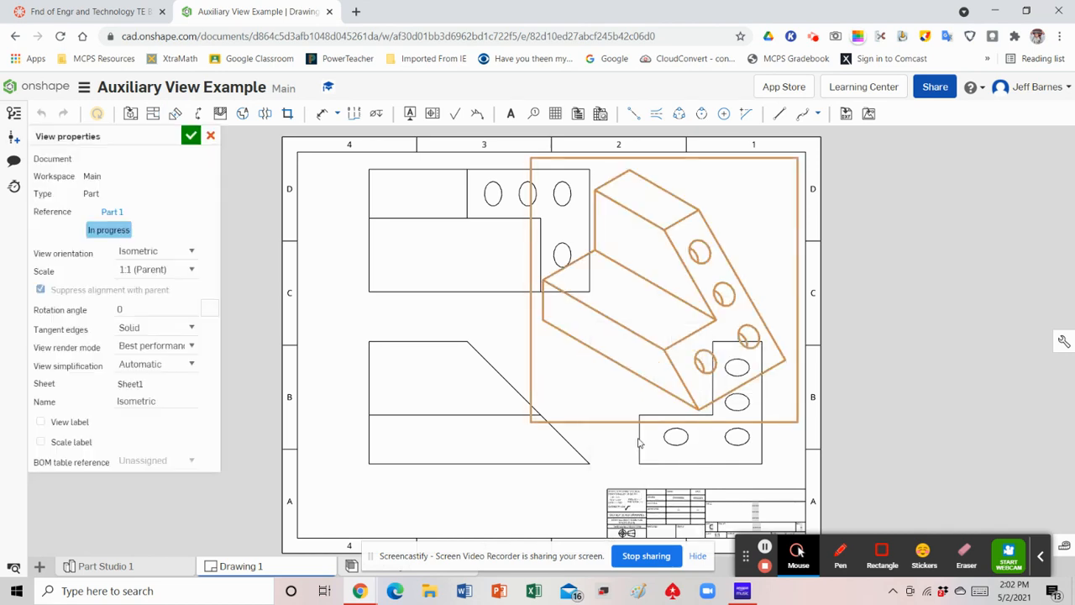
pyautogui.click(188, 272)
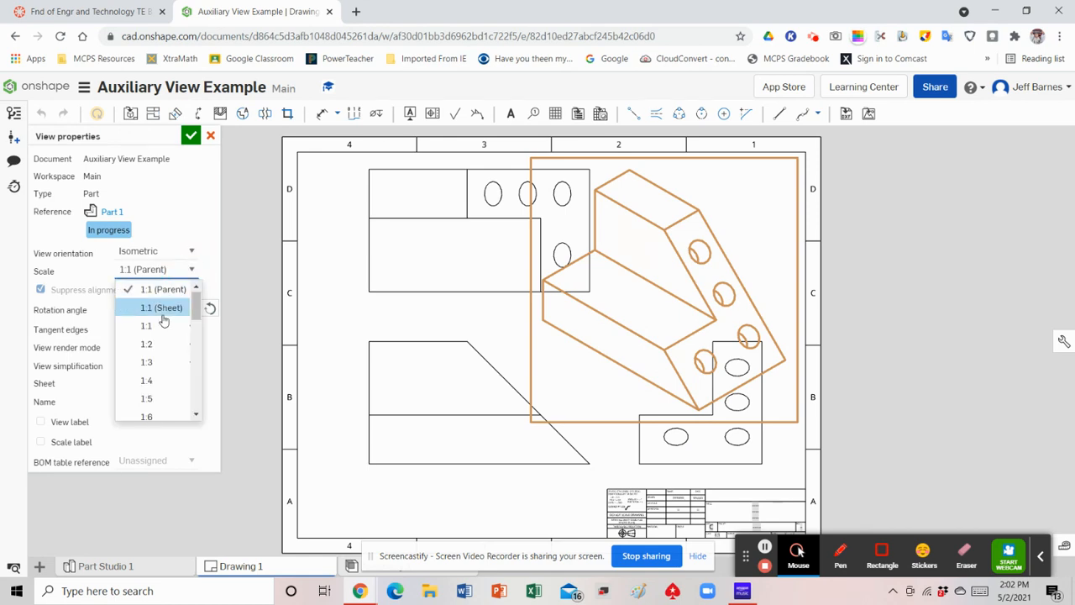
pyautogui.click(152, 344)
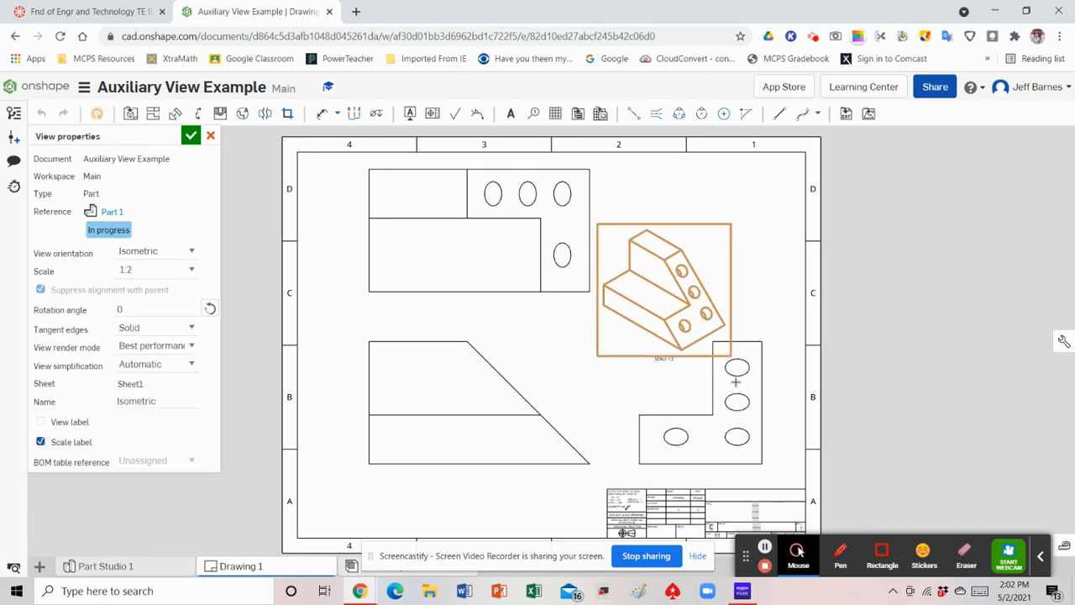
pyautogui.click(190, 135)
pyautogui.moveTo(660, 343); pyautogui.dragTo(710, 286)
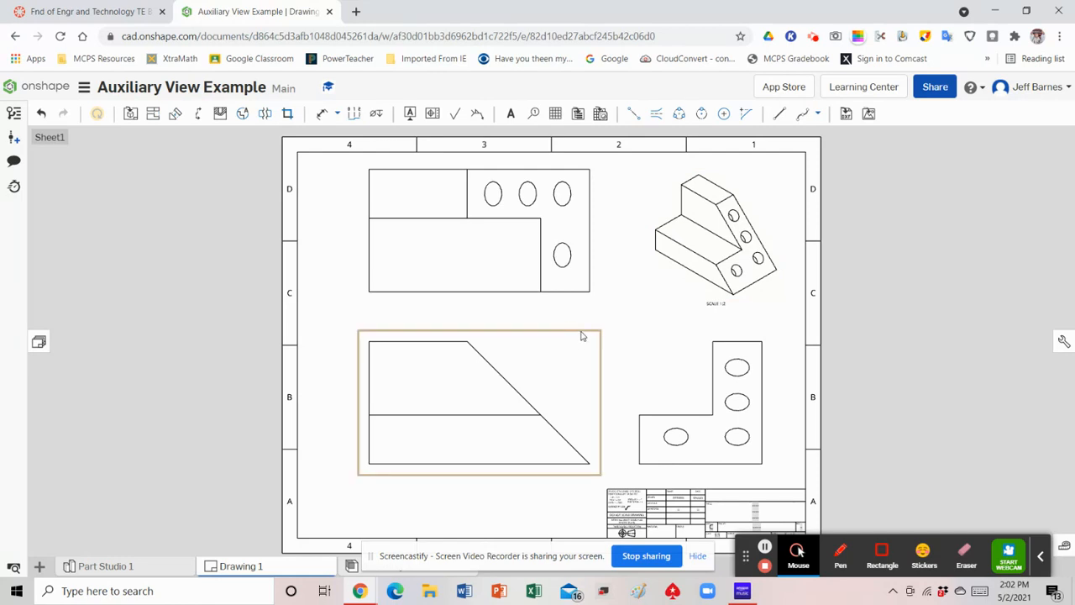
# Set the drawing's dimension text height to 0.25 in
pyautogui.click(1063, 342)
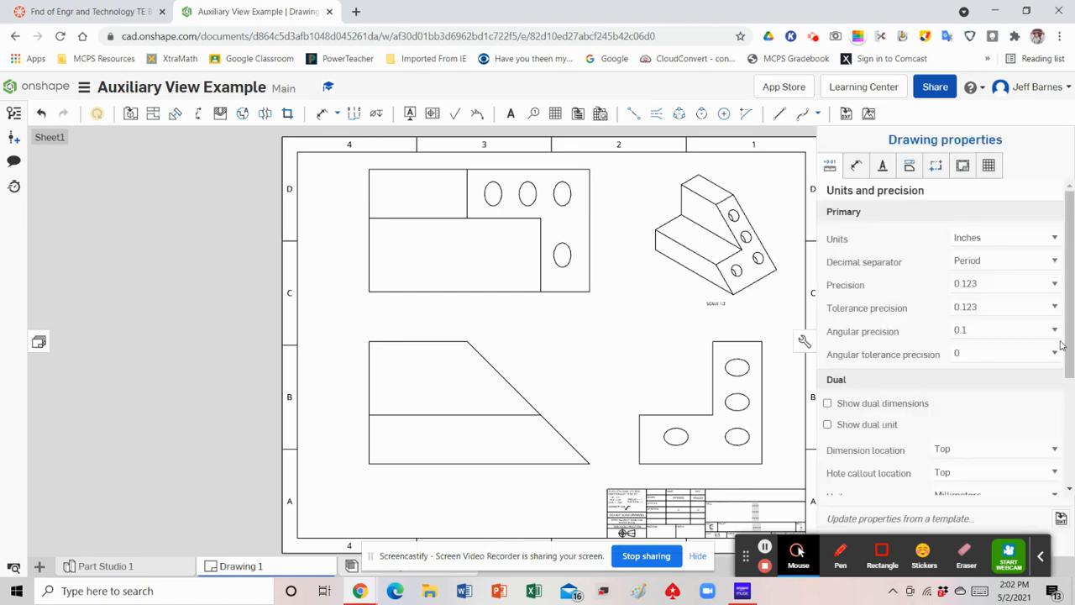
pyautogui.click(855, 168)
pyautogui.click(931, 260)
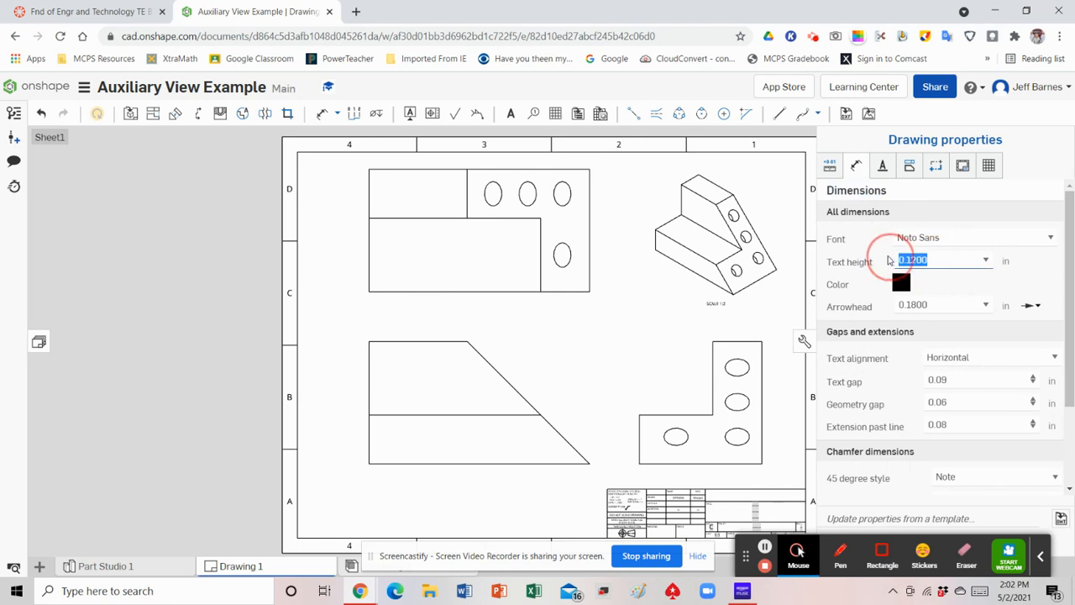
pyautogui.write('.250')
pyautogui.scroll(-3, 924, 376)
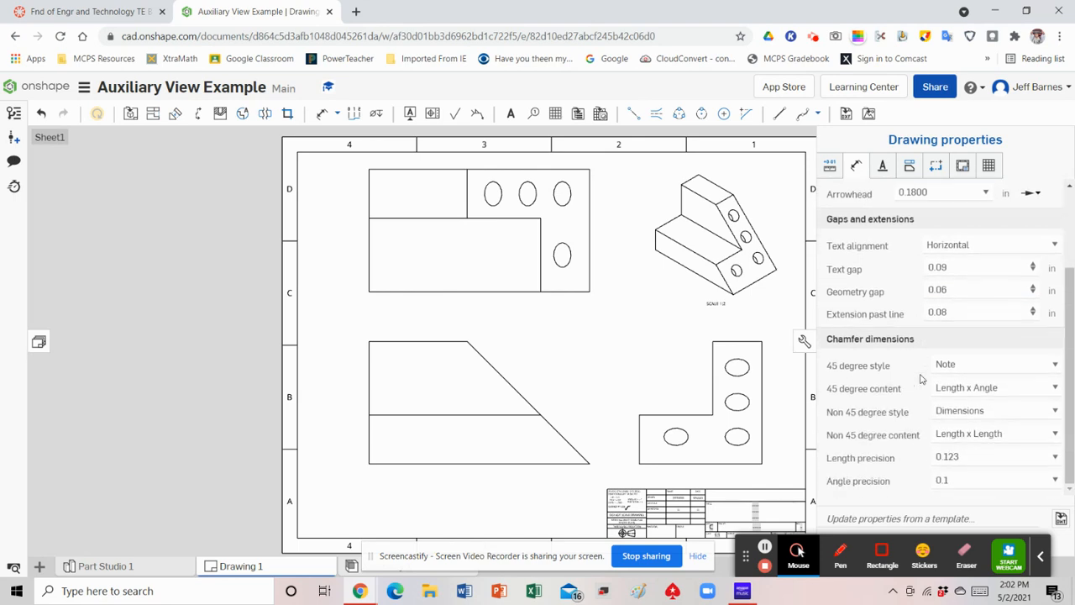
# Set the annotation text height for notes and callouts to 0.25 in
pyautogui.click(884, 171)
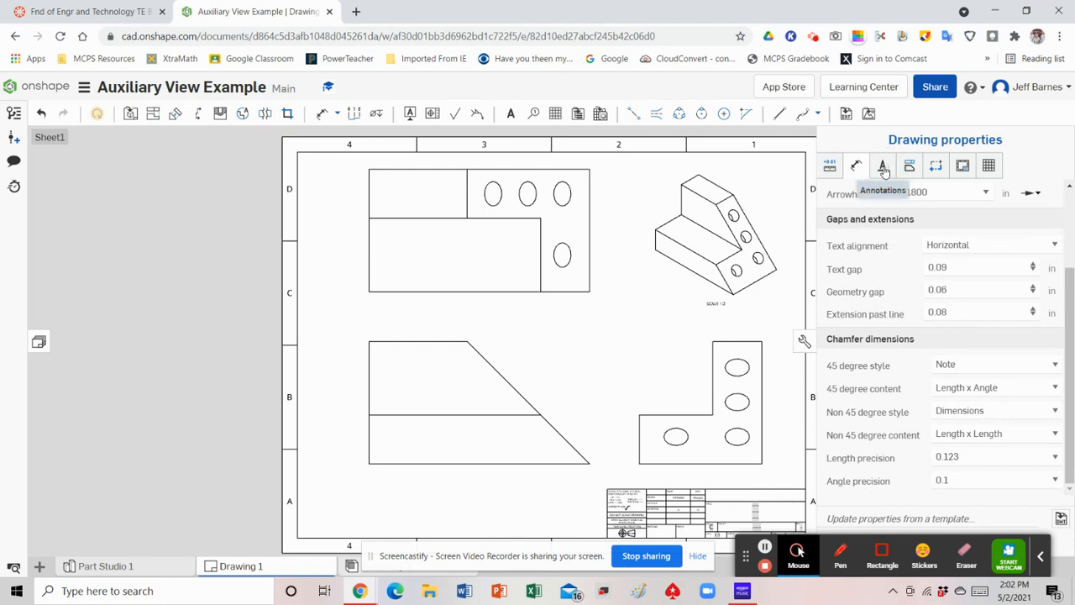
pyautogui.click(934, 312)
pyautogui.write('250')
pyautogui.press('Return')
pyautogui.scroll(-1, 939, 332)
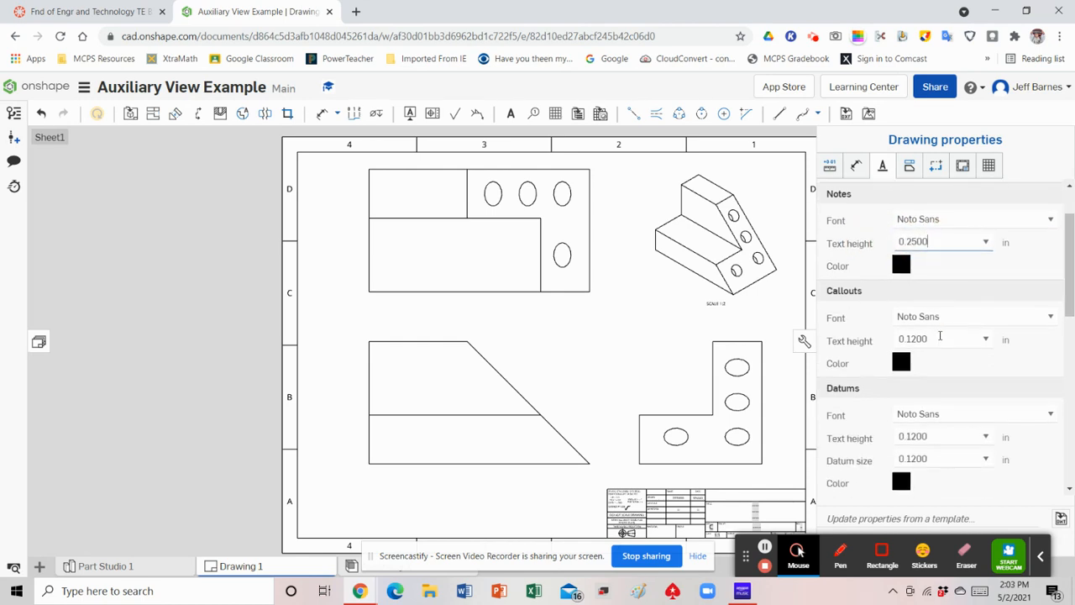
pyautogui.click(909, 338)
pyautogui.press('BackSpace')
pyautogui.write('.25')
pyautogui.press('Return')
# Set the hole callout text height to 0.25 in and close the drawing properties
pyautogui.scroll(-2, 953, 340)
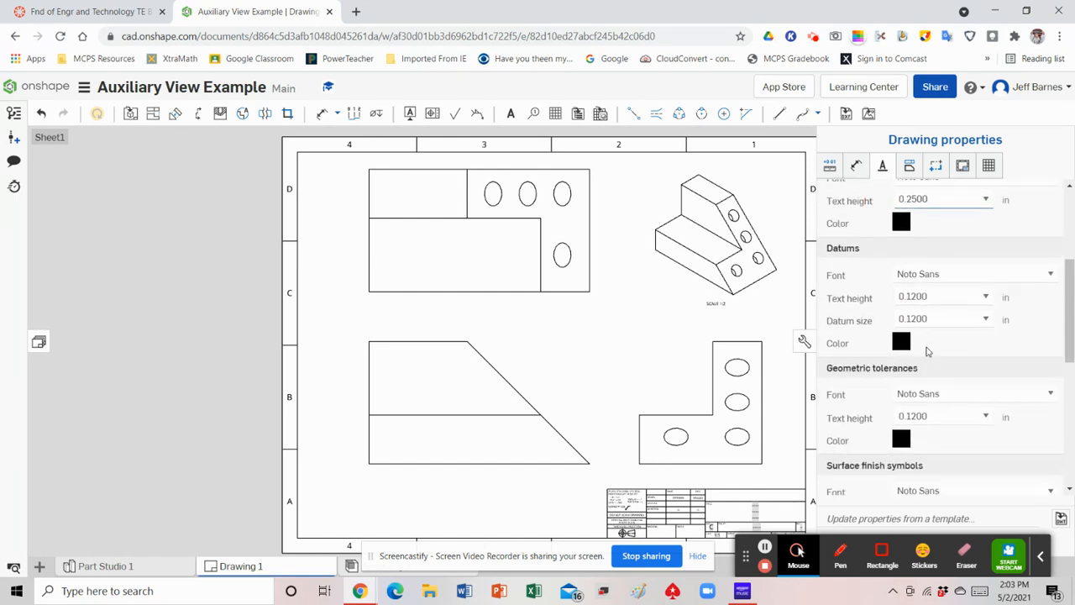
pyautogui.scroll(-5, 928, 351)
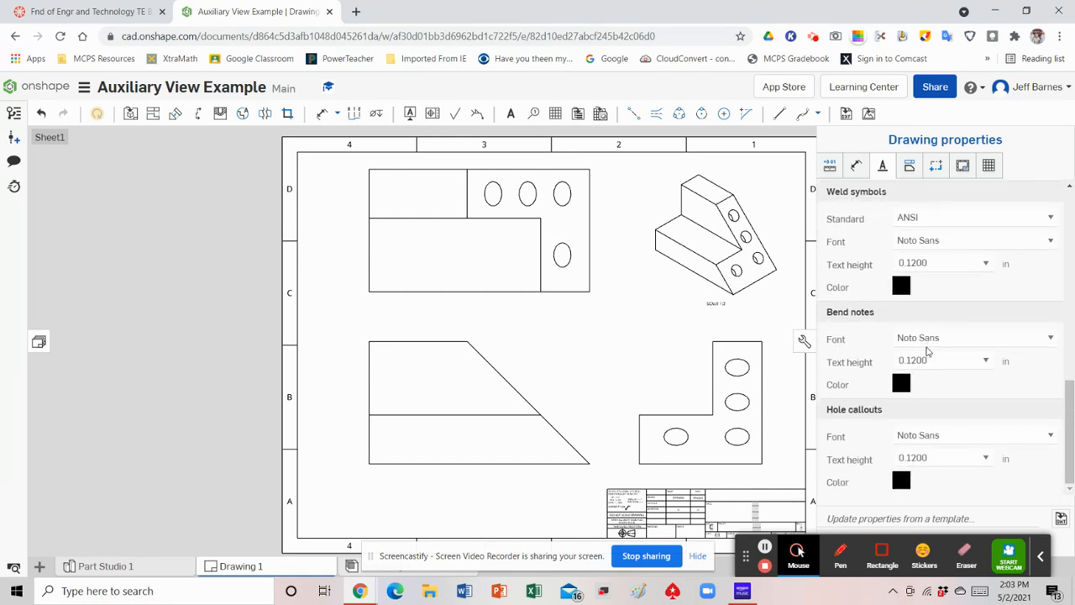
pyautogui.click(937, 457)
pyautogui.write('.250')
pyautogui.press('Return')
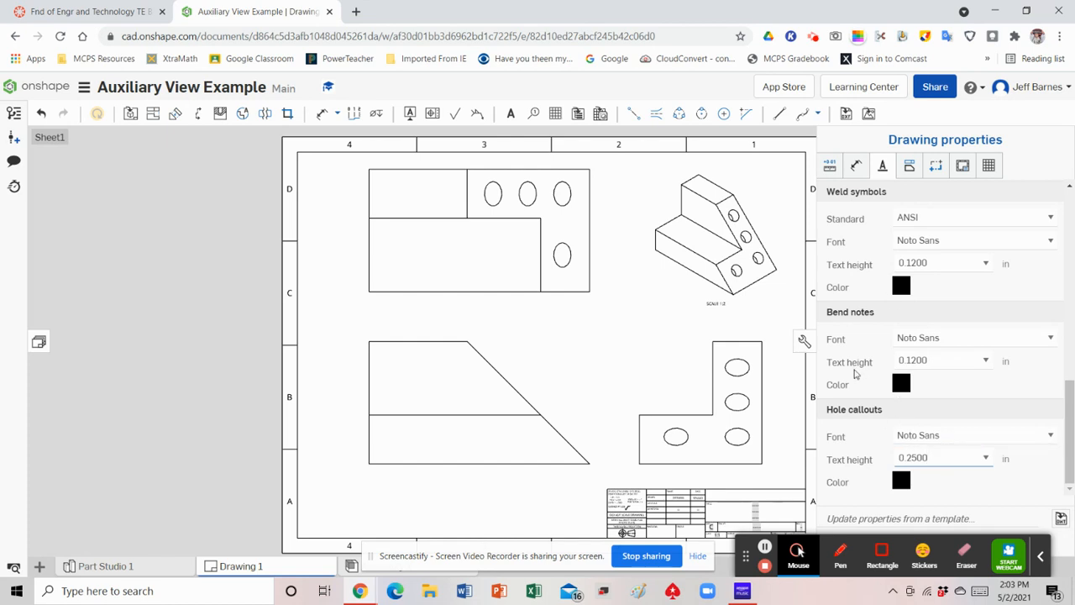
pyautogui.click(803, 342)
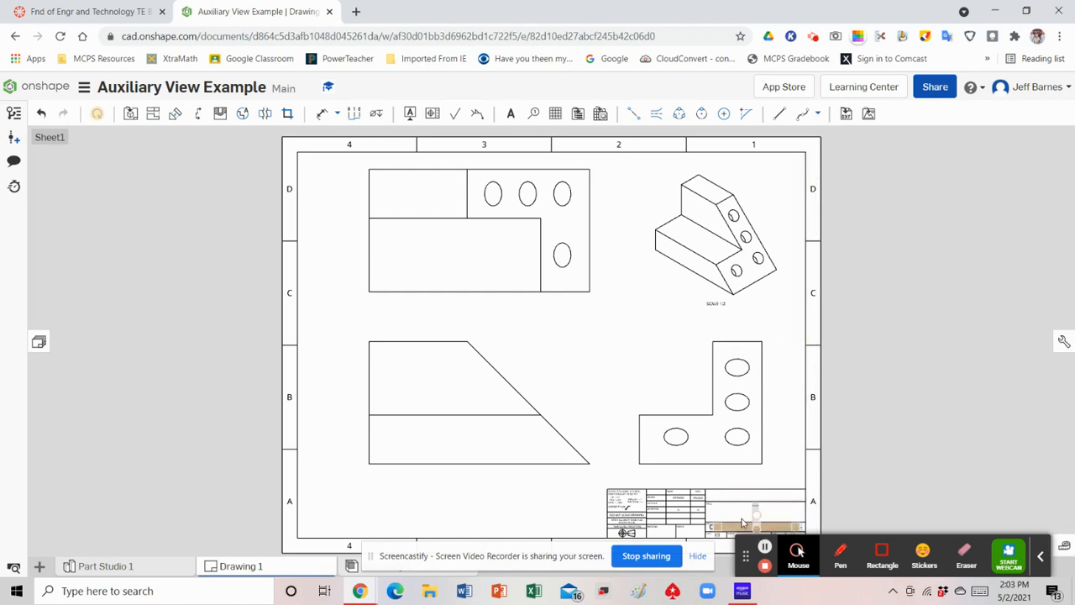
# Fill in the title block's title as "Auxiliary View Drawing"
pyautogui.scroll(5, 742, 521)
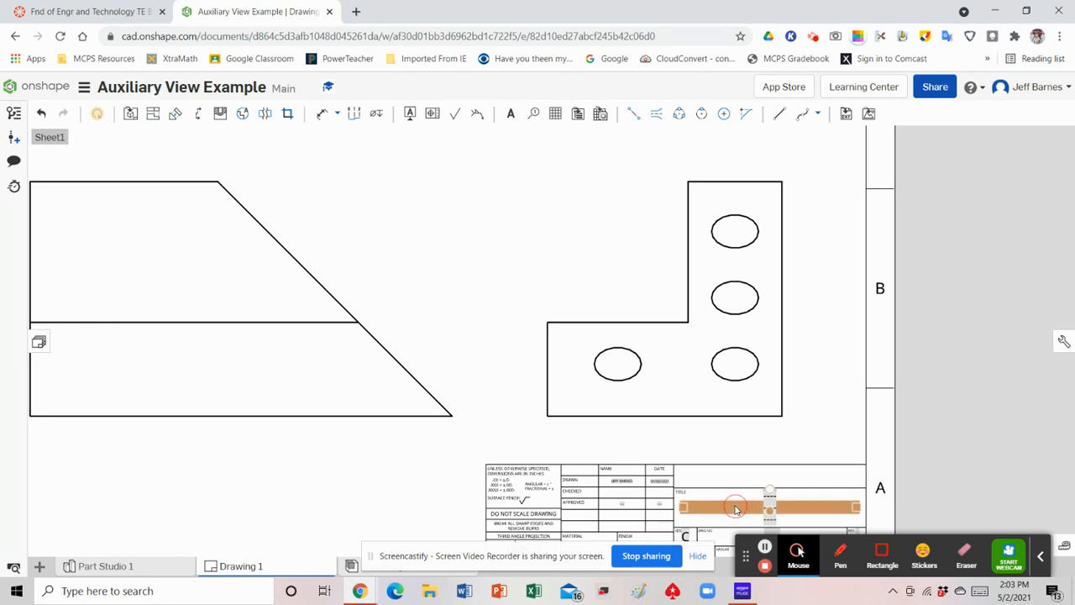
pyautogui.doubleClick(737, 508)
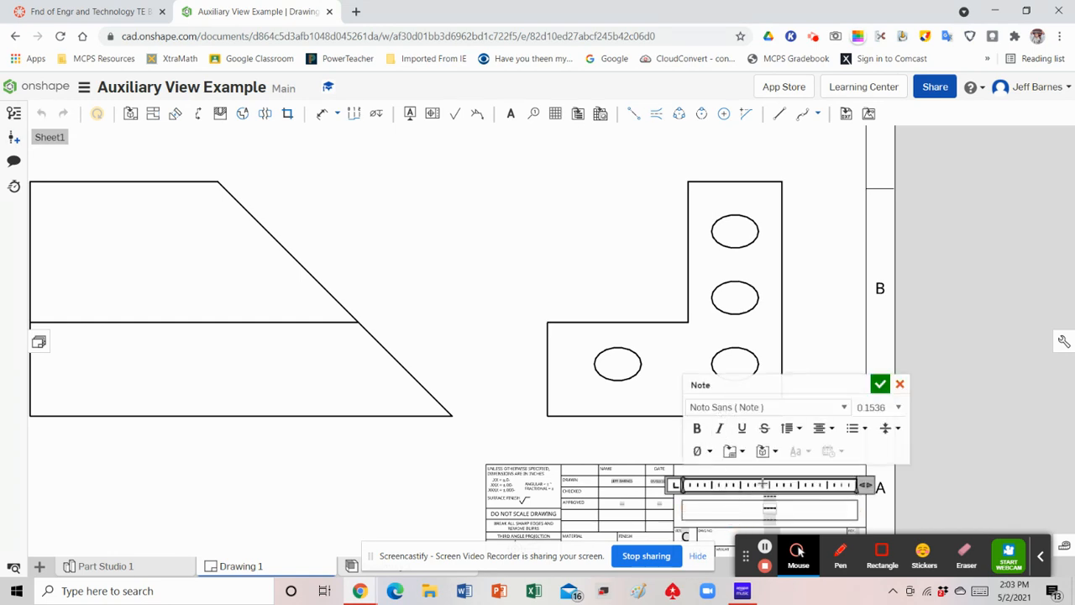
pyautogui.write('Auxil')
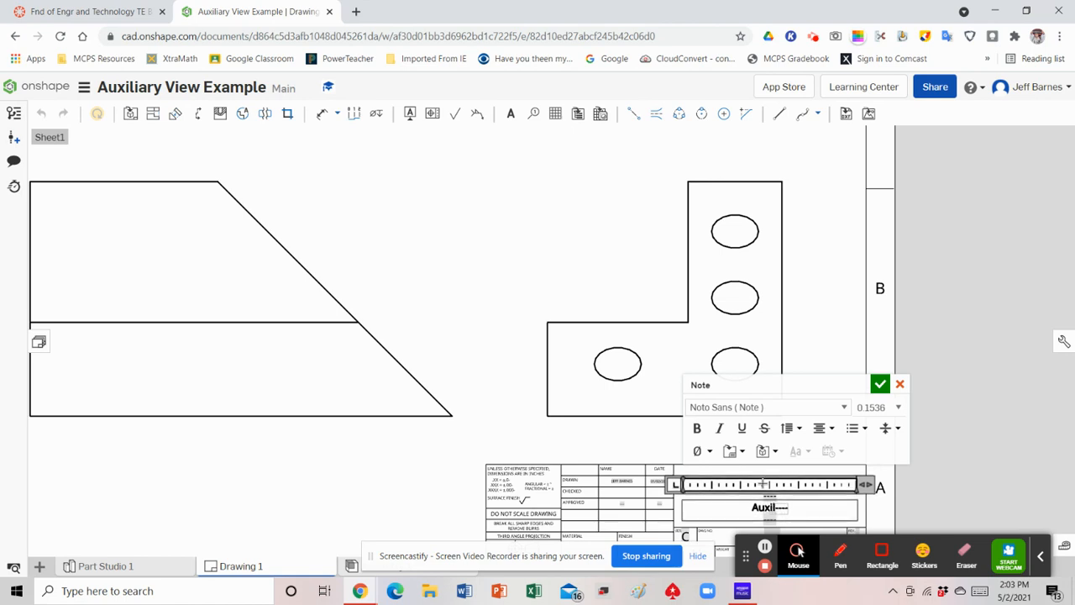
pyautogui.write('iary View')
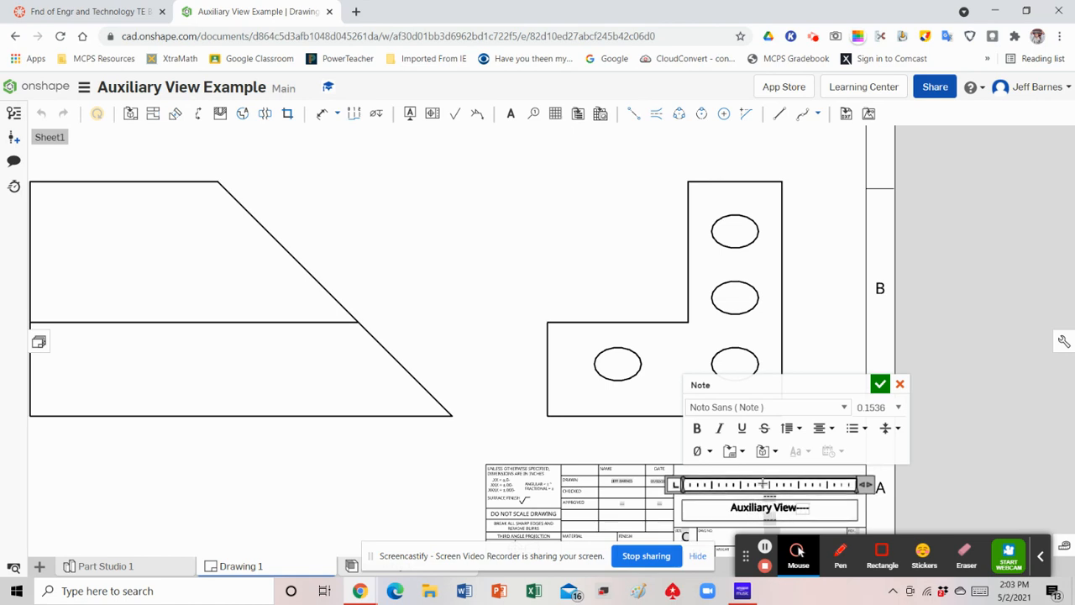
pyautogui.write(' Drawing')
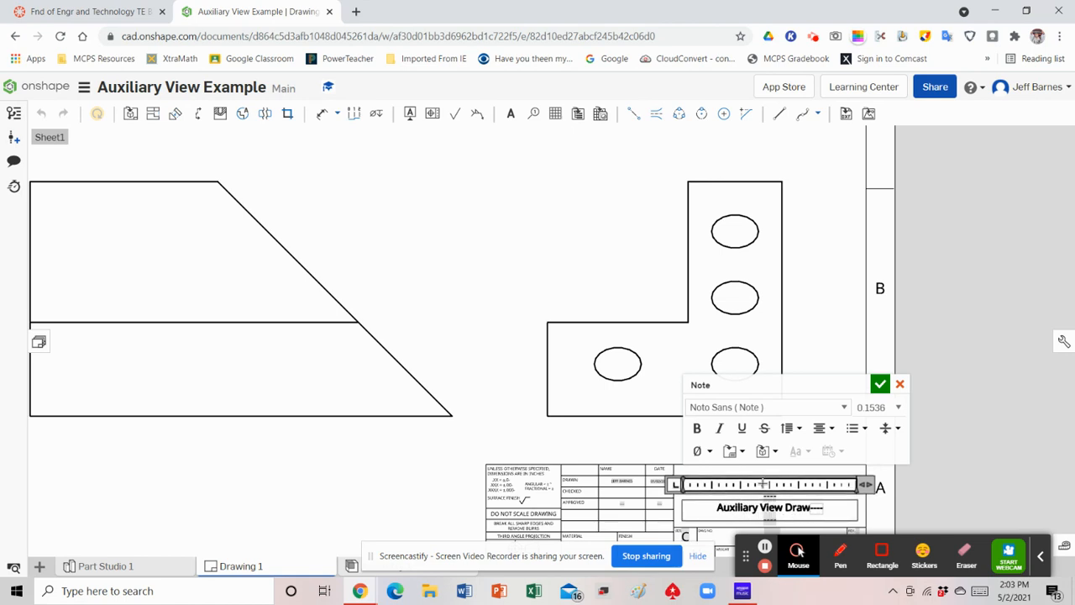
pyautogui.click(880, 384)
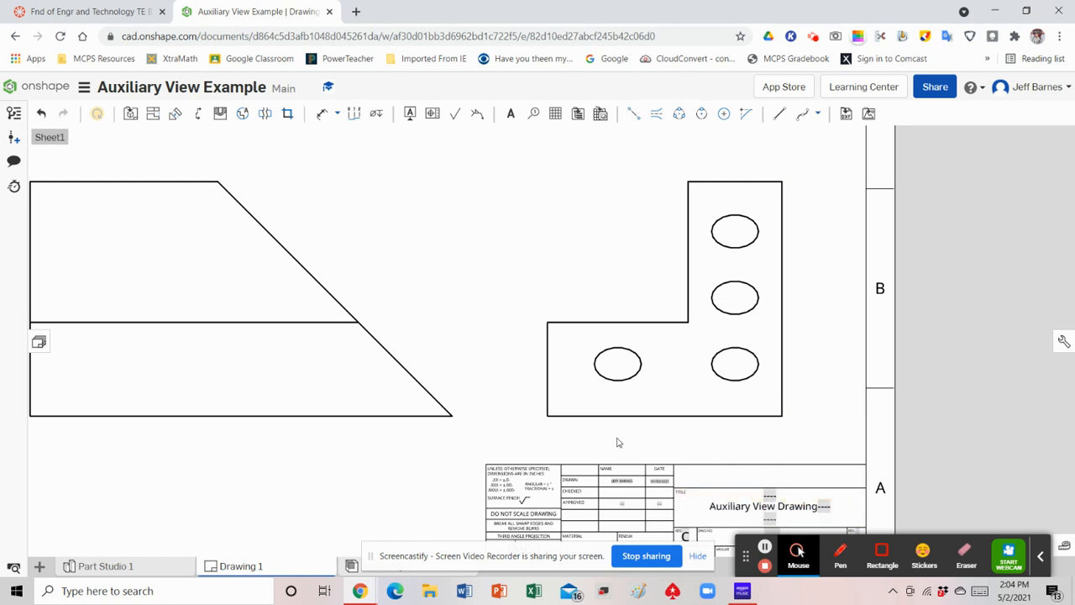
# Dimension the overall height of the front view between its top and bottom edges, placing the dimension left of the view
pyautogui.scroll(2, 622, 436)
pyautogui.scroll(-3, 622, 436)
pyautogui.rightClick(873, 359)
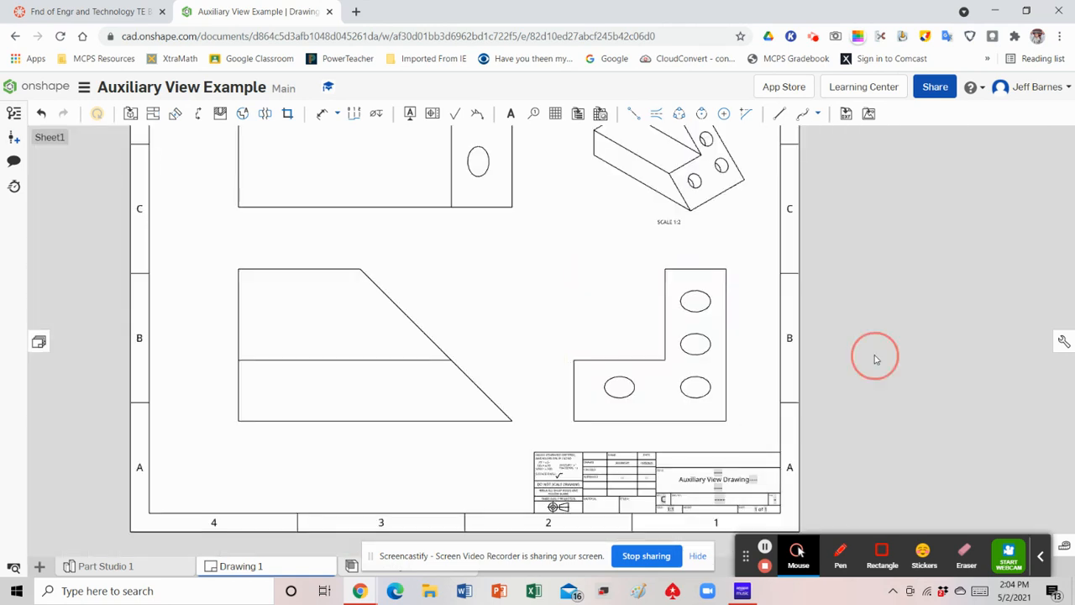
pyautogui.click(892, 378)
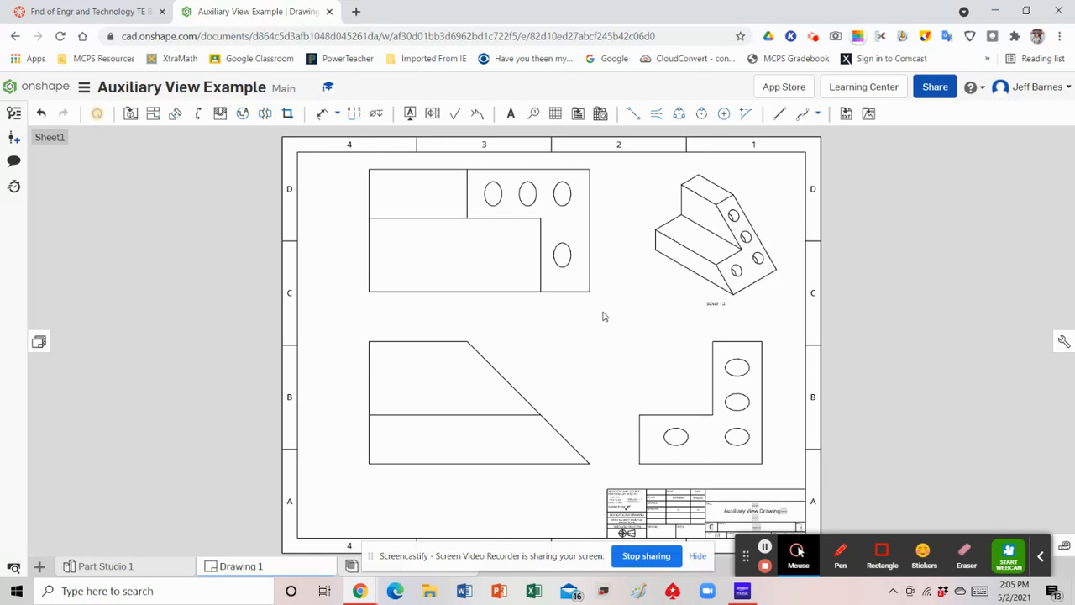
pyautogui.click(321, 115)
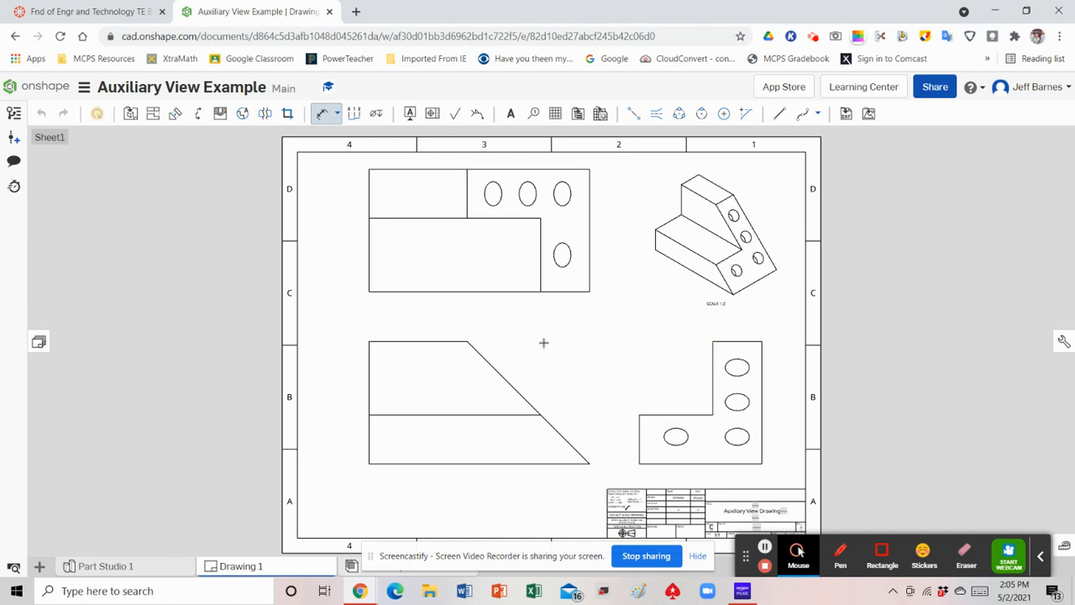
pyautogui.click(385, 341)
pyautogui.click(396, 464)
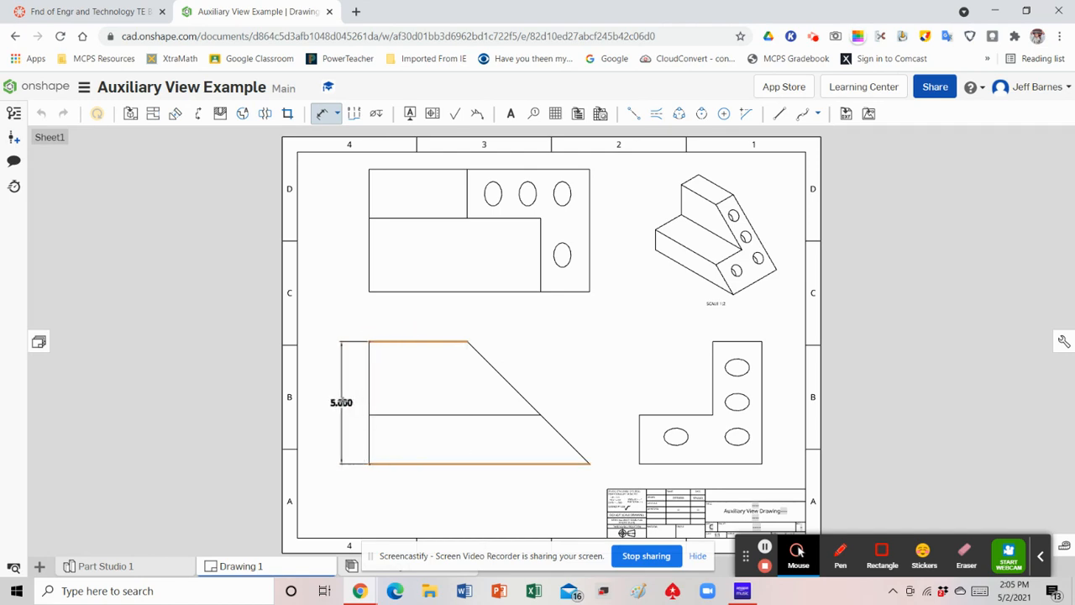
pyautogui.click(342, 400)
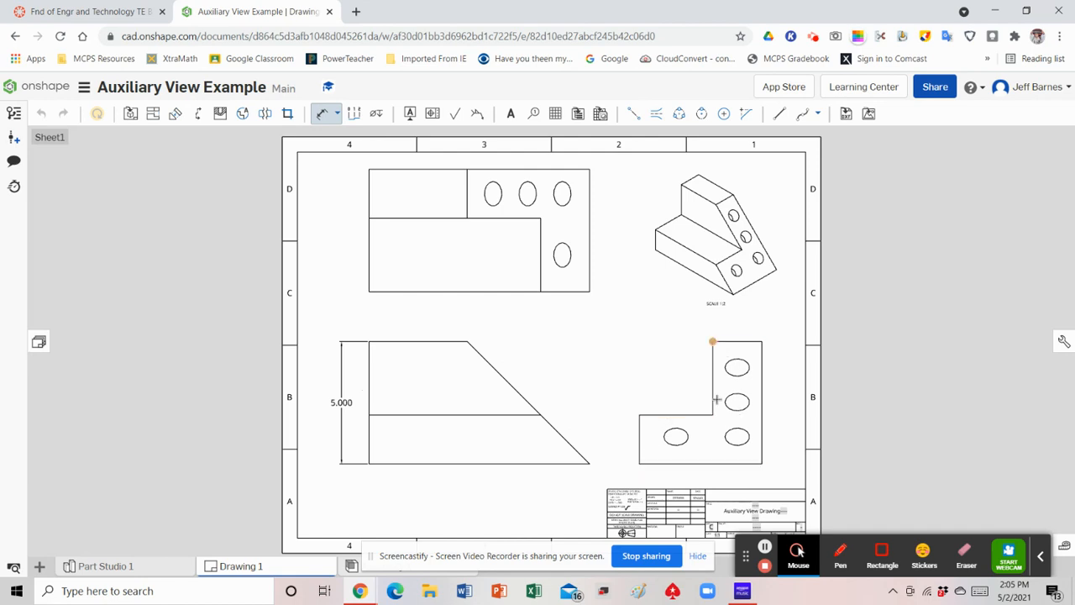
# Dimension the height of the lower step in the right view, placing the dimension left of the view
pyautogui.click(656, 465)
pyautogui.click(656, 414)
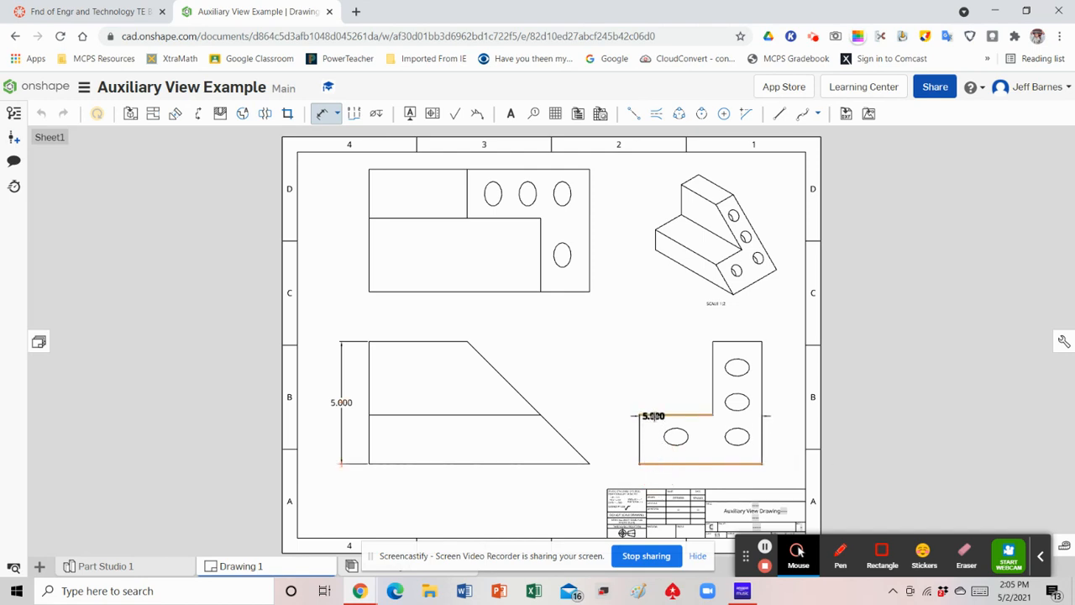
pyautogui.click(622, 438)
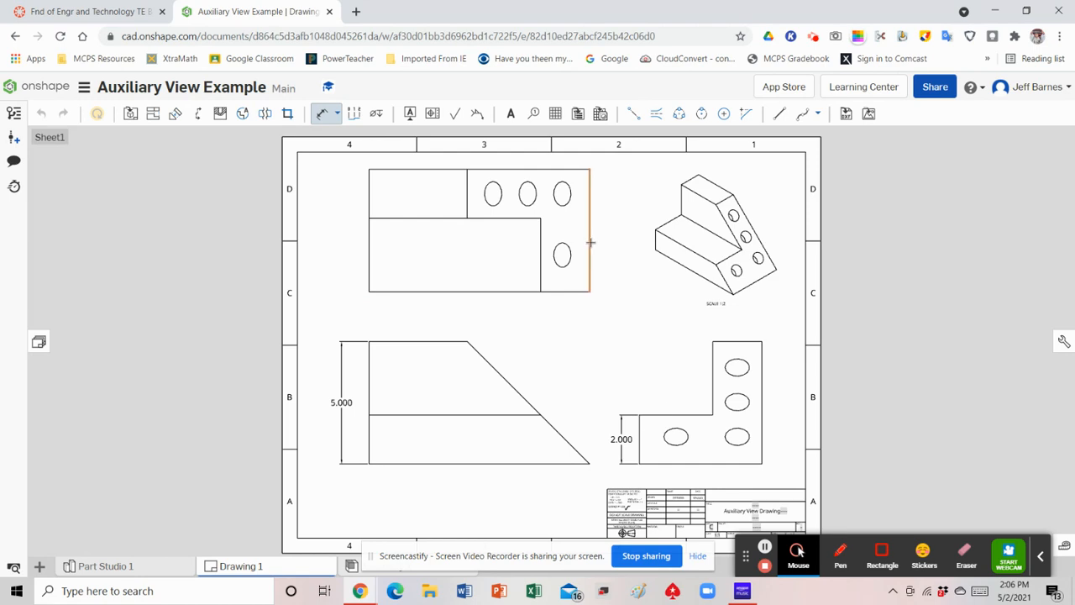
# Dimension the overall length of the front view's bottom edge, placing the dimension below the view
pyautogui.click(470, 463)
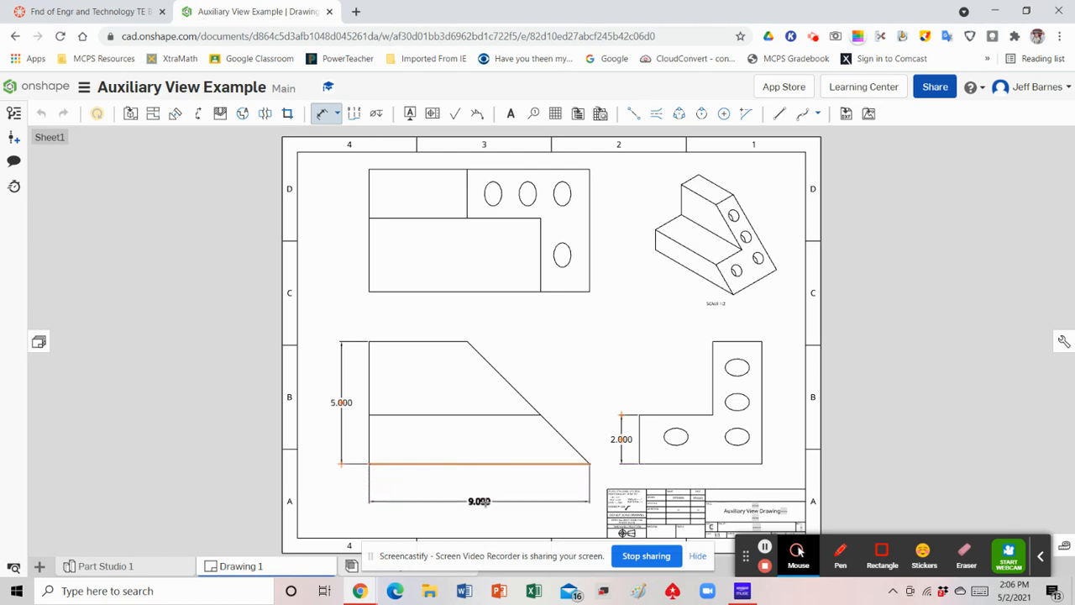
pyautogui.click(481, 488)
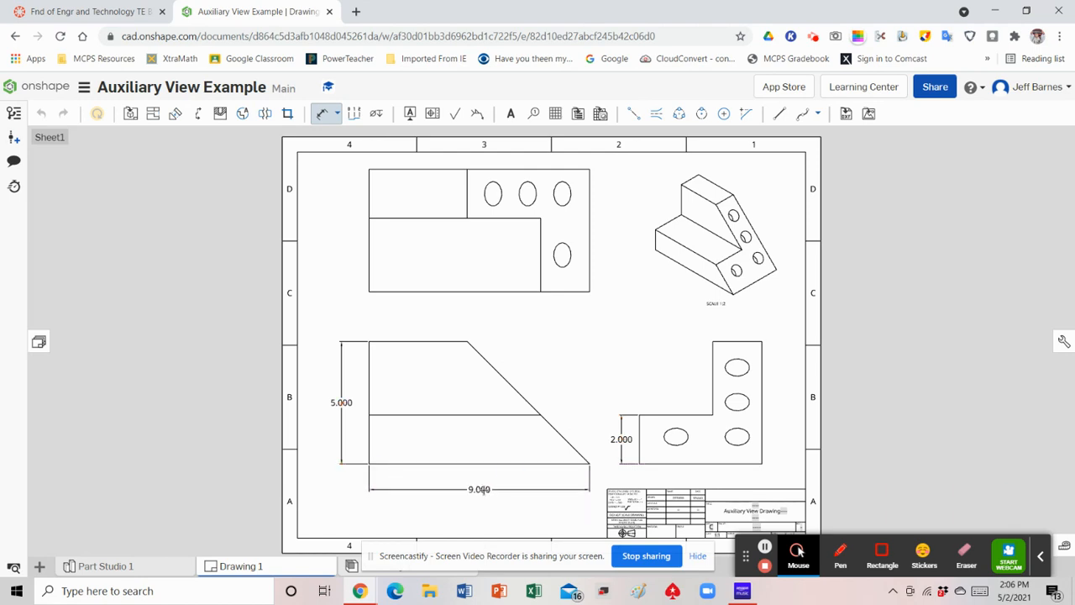
pyautogui.click(481, 490)
# Dimension from the front view's left edge to the step corner and to the top of the slope, stacking both dimensions above the view
pyautogui.click(369, 382)
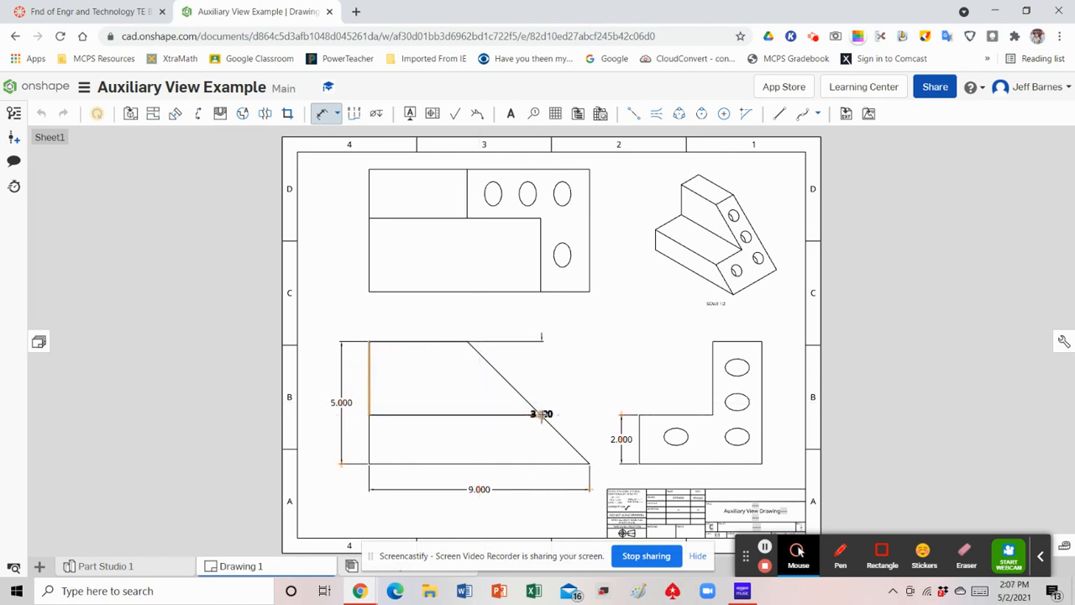
pyautogui.click(541, 414)
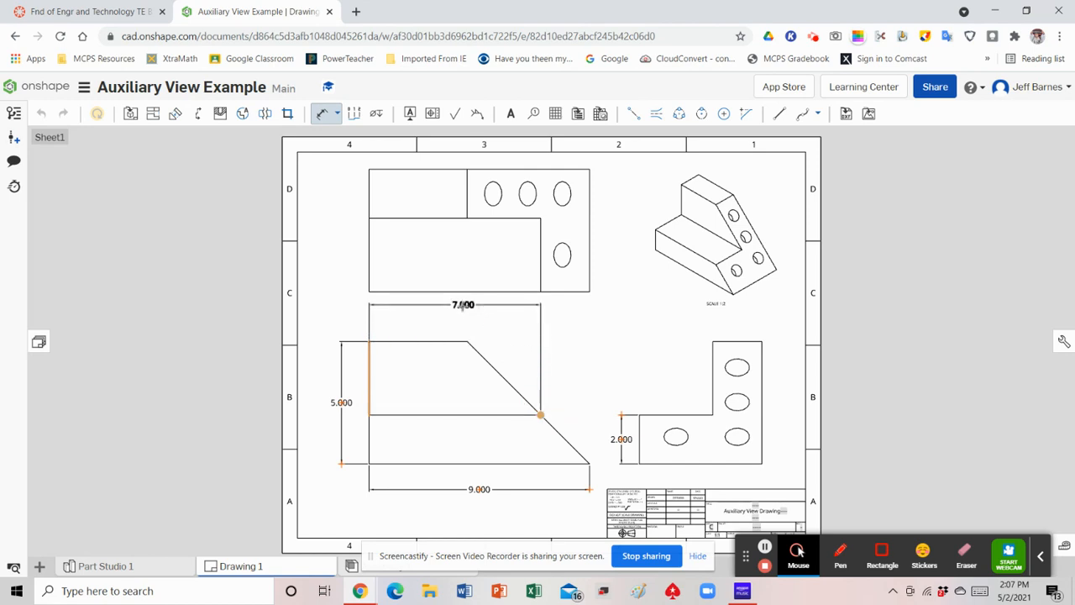
pyautogui.click(456, 309)
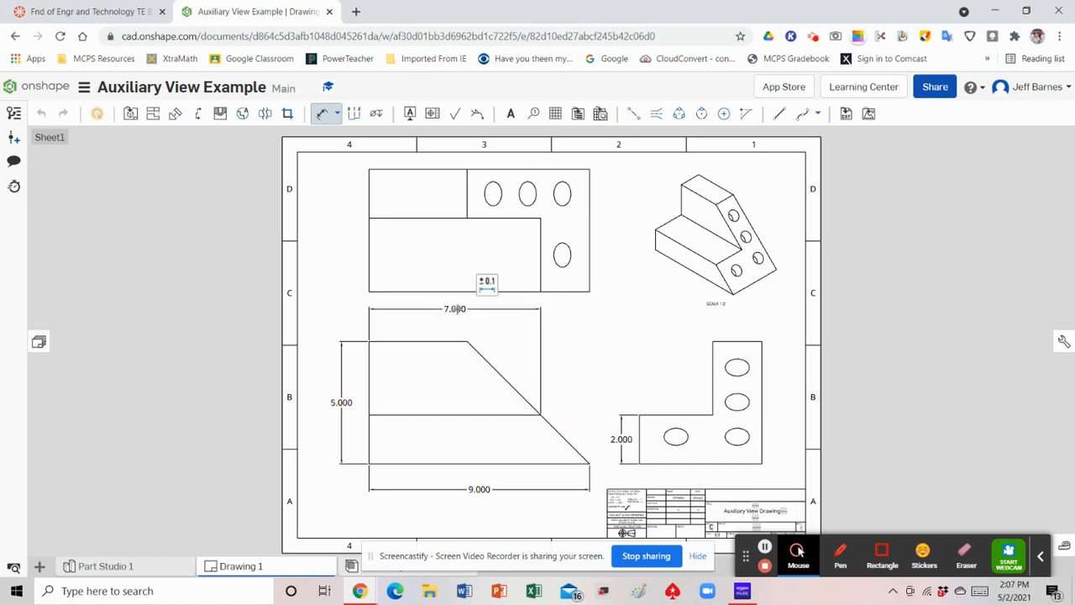
pyautogui.click(371, 368)
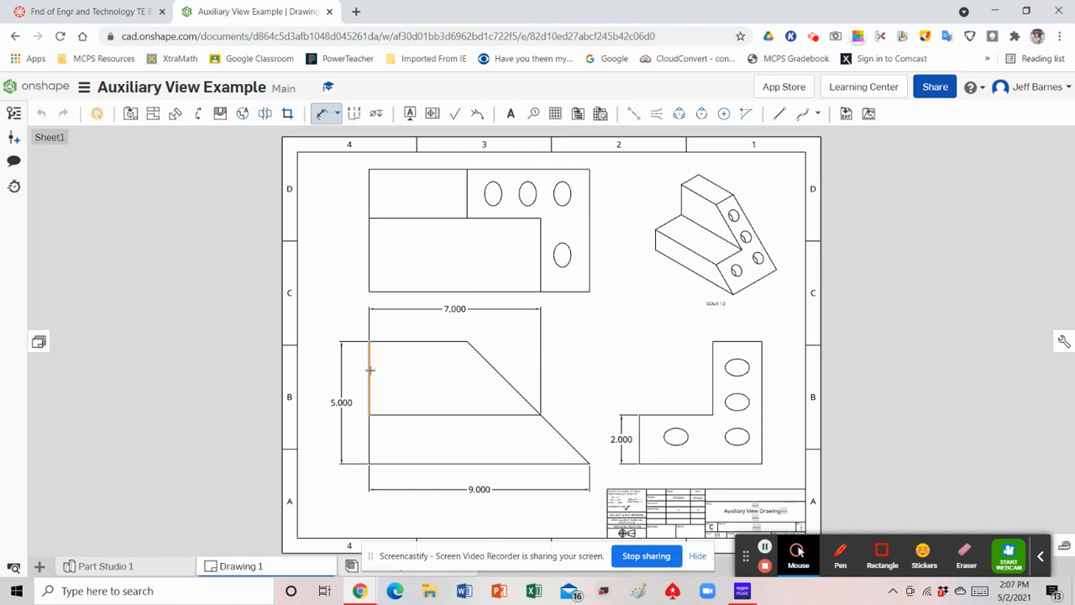
pyautogui.click(467, 342)
pyautogui.click(419, 328)
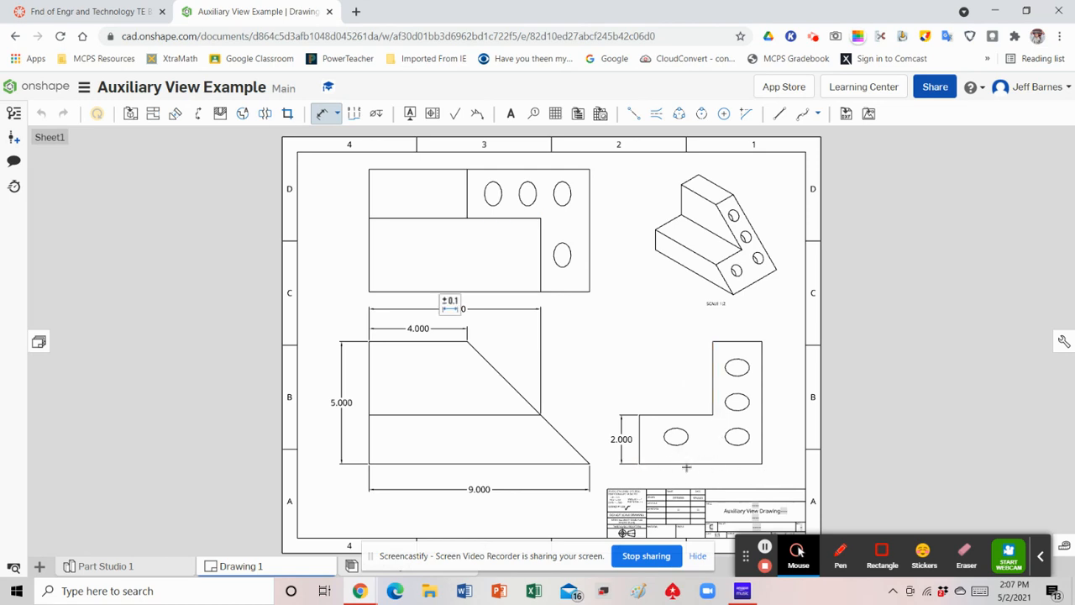
# Dimension the overall depth on the right of the top view and the upright's width above the right view
pyautogui.click(590, 228)
pyautogui.click(613, 229)
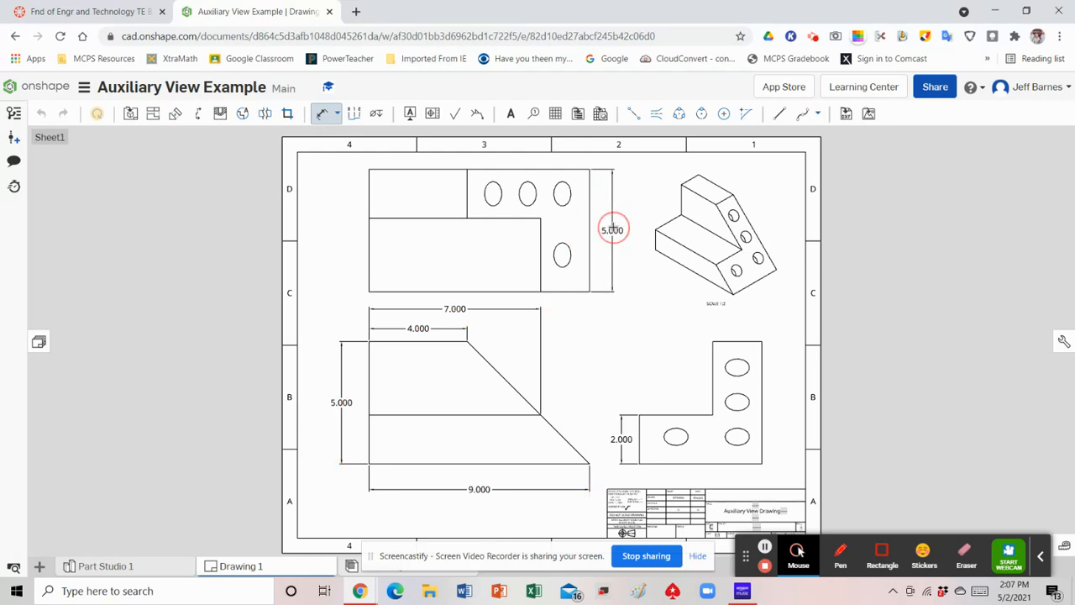
pyautogui.click(743, 342)
pyautogui.click(737, 322)
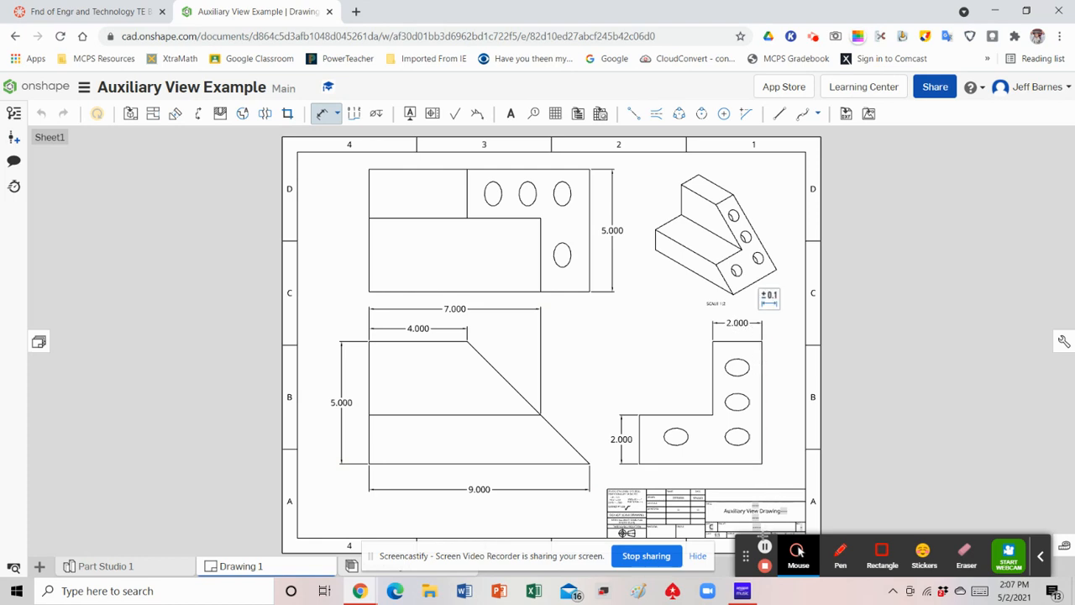
pyautogui.click(765, 547)
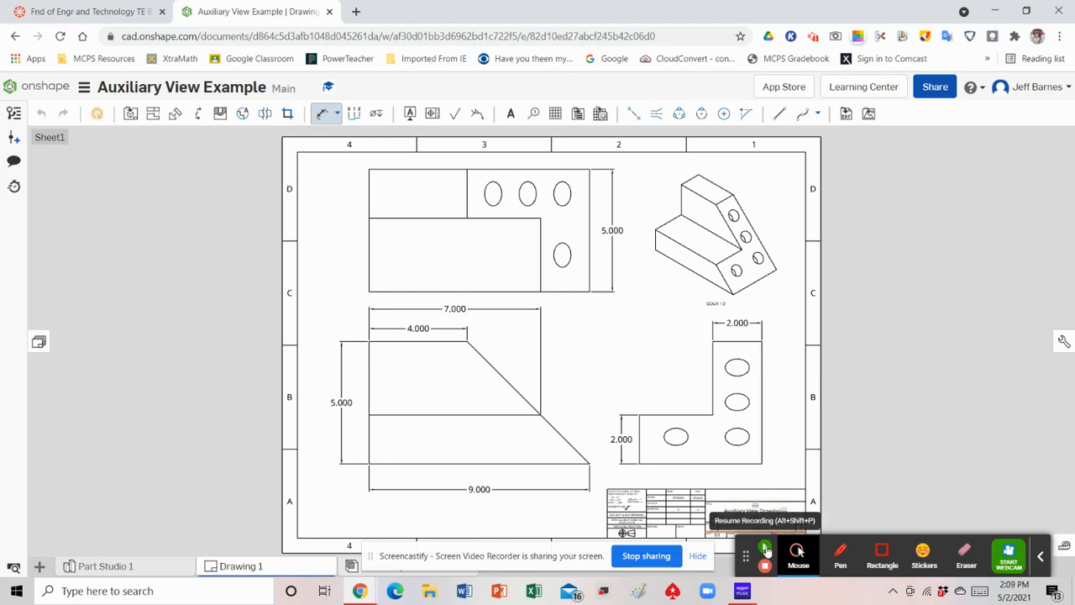
pyautogui.click(765, 547)
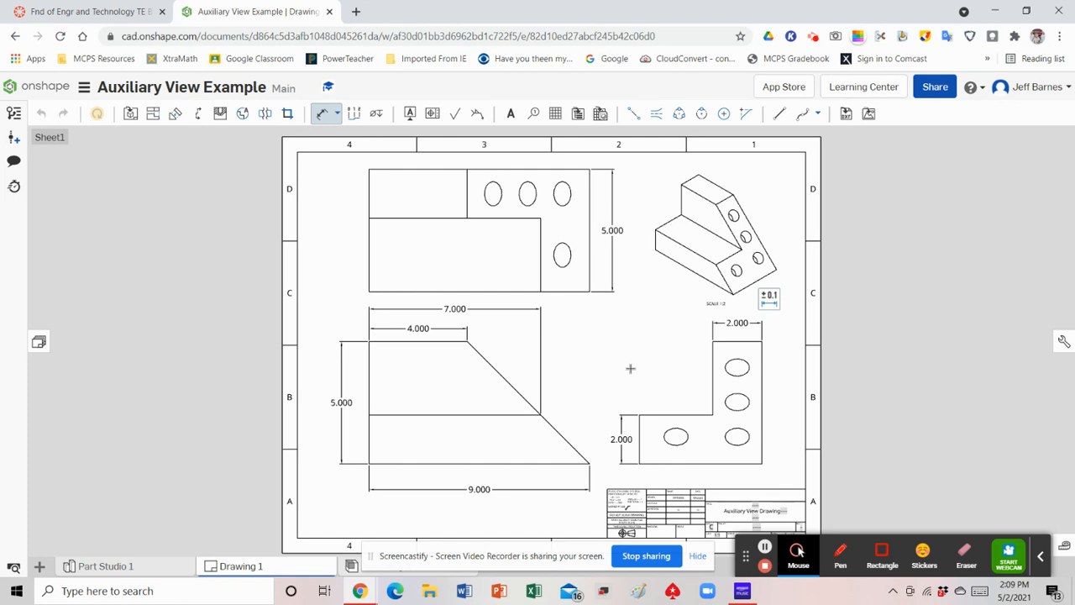
# Leave the Dimension tool and add a second sheet to the drawing
pyautogui.click(323, 113)
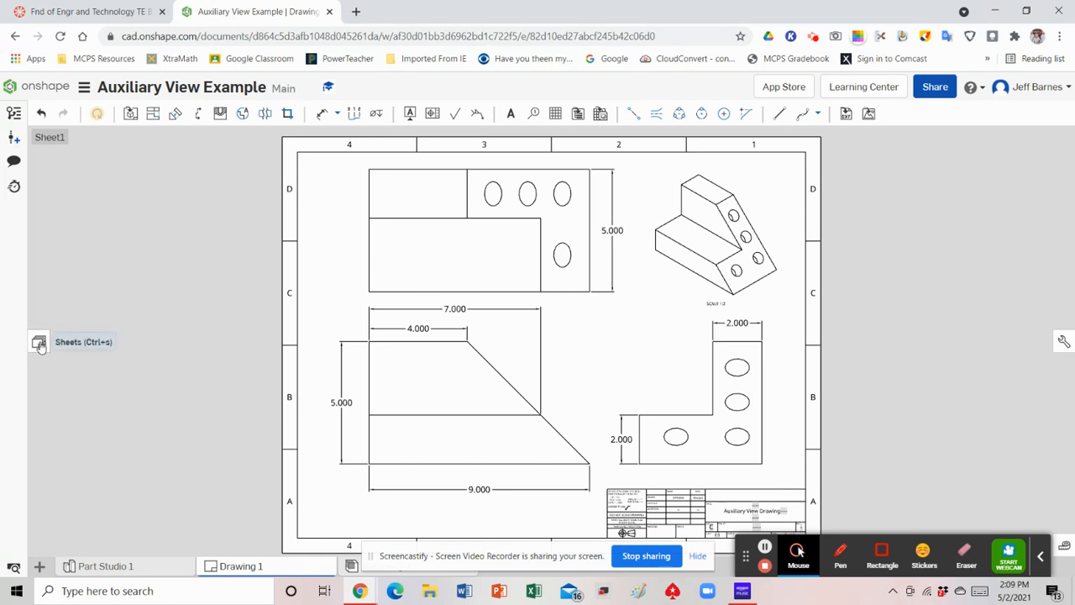
pyautogui.click(39, 343)
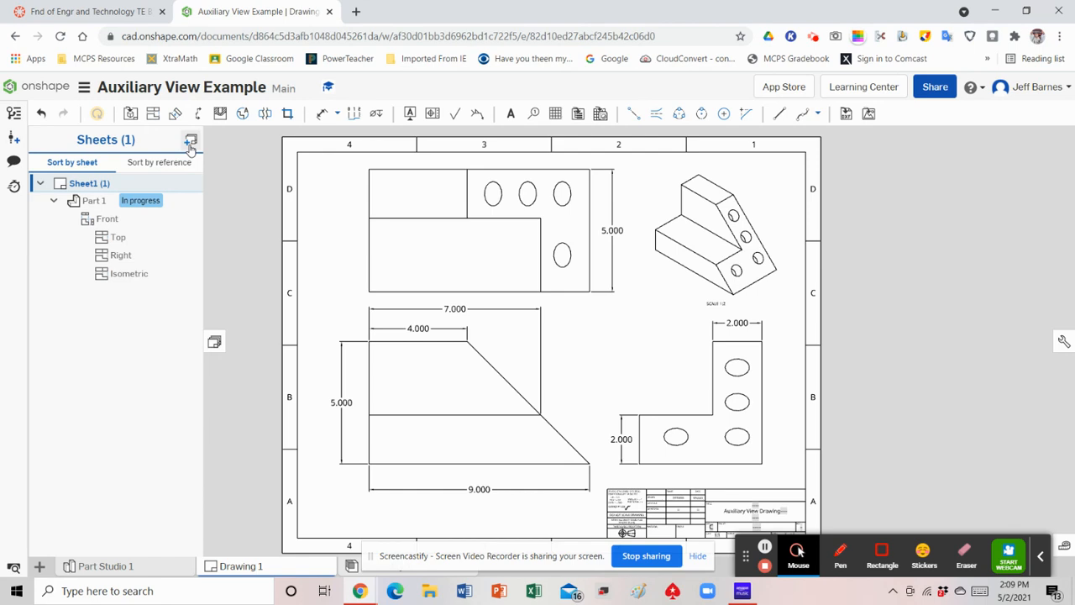
pyautogui.click(190, 141)
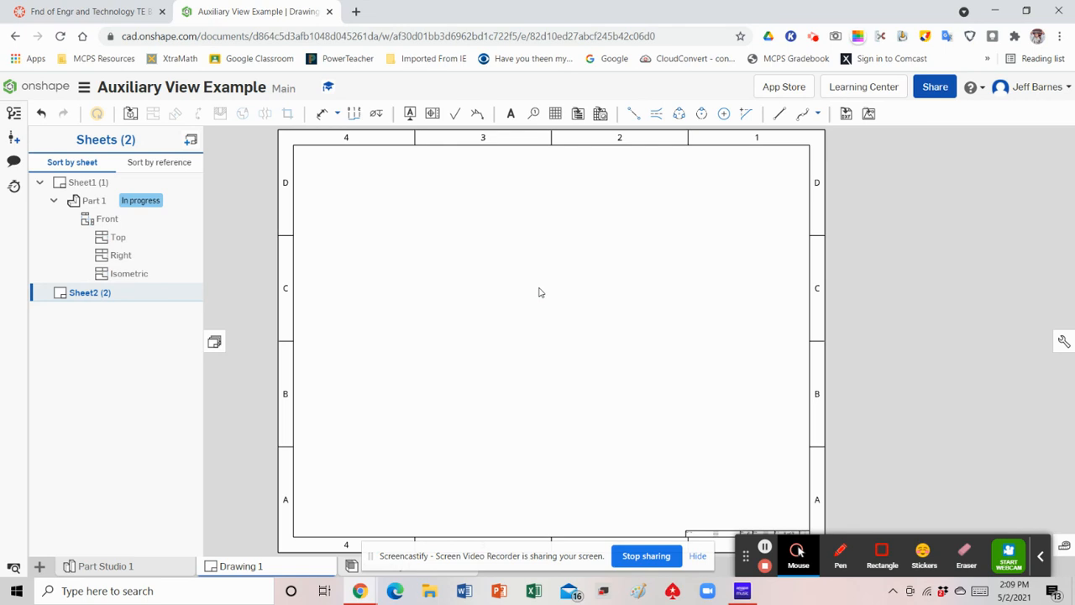
# Insert a front view of the part at 1:1 scale in the lower left of the new sheet, without further projected views
pyautogui.click(131, 115)
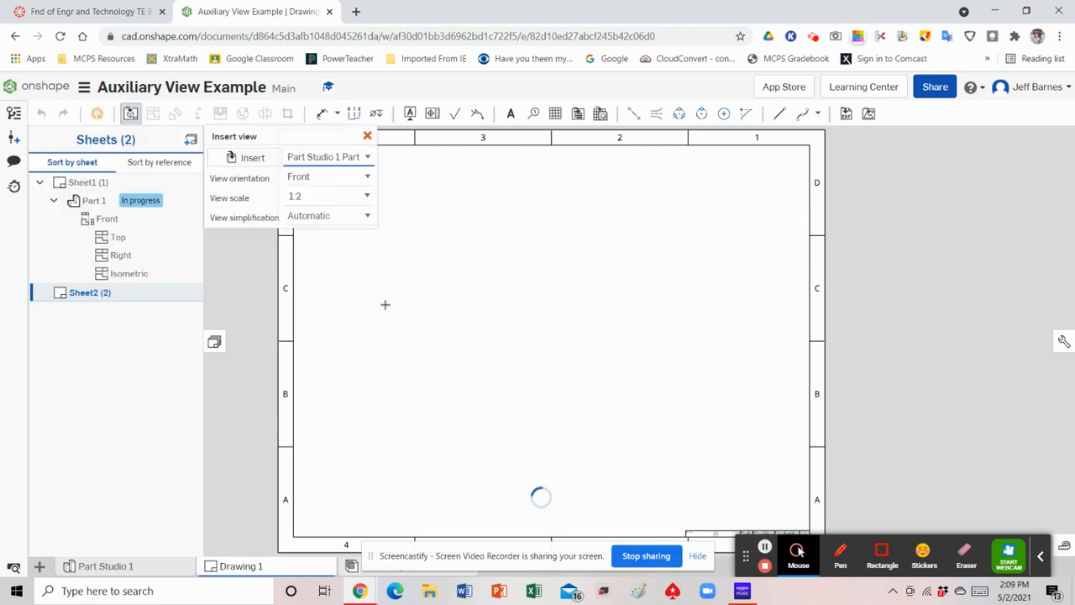
pyautogui.click(366, 198)
pyautogui.moveTo(367, 242); pyautogui.dragTo(365, 228)
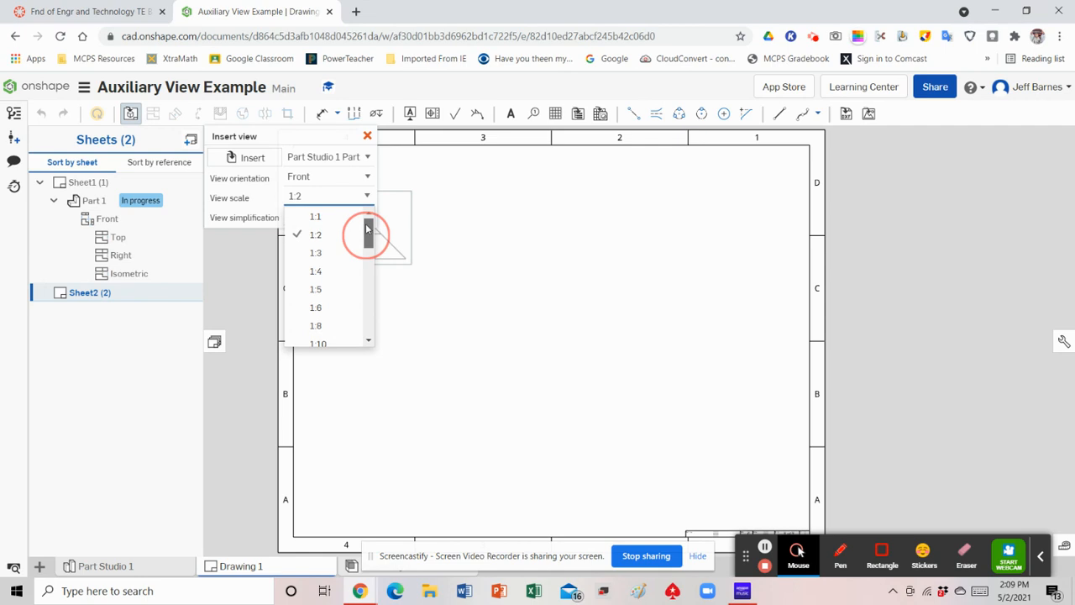
pyautogui.click(328, 216)
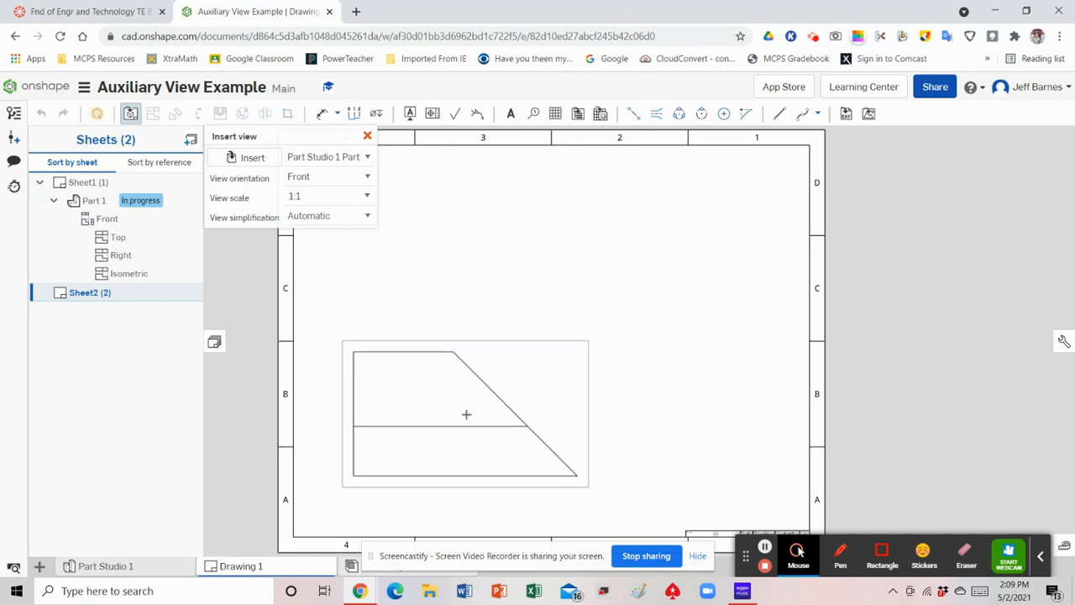
pyautogui.click(466, 414)
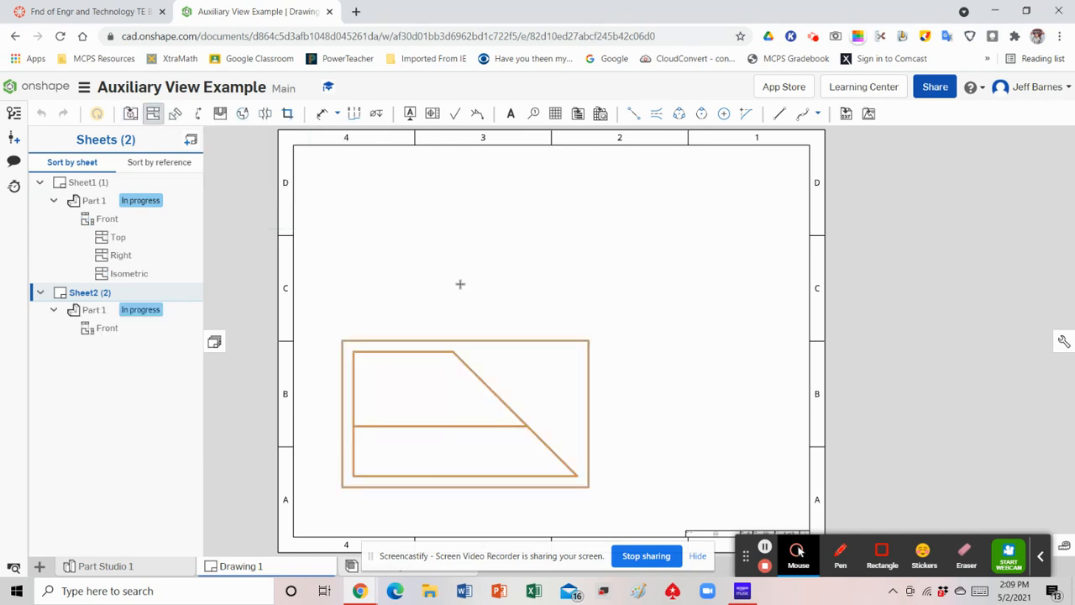
pyautogui.click(152, 116)
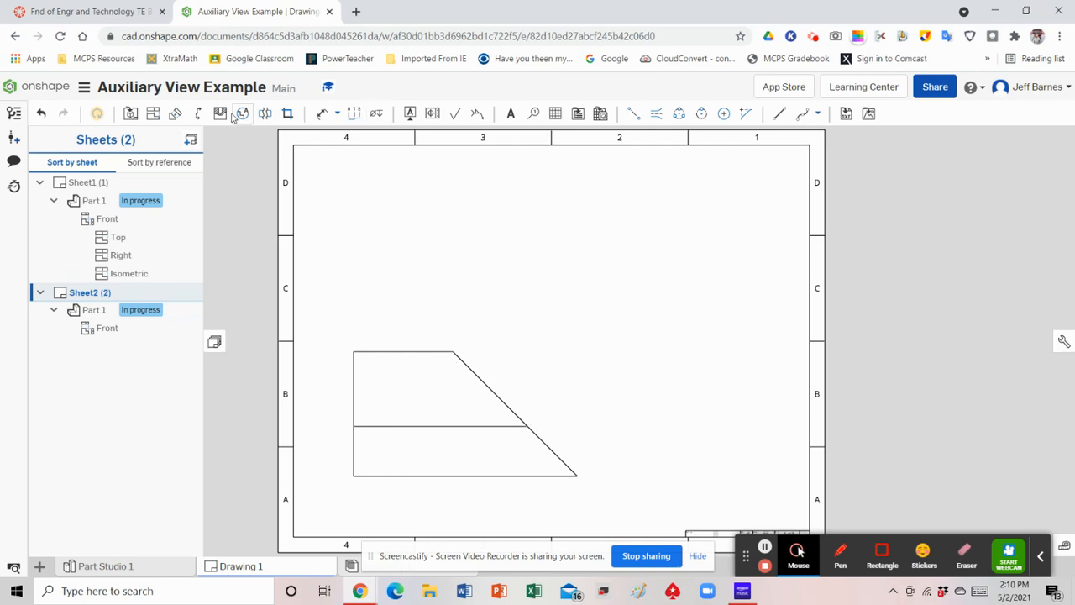
# Create an auxiliary view projected from the front view's slanted edge and place it to the upper right
pyautogui.click(176, 116)
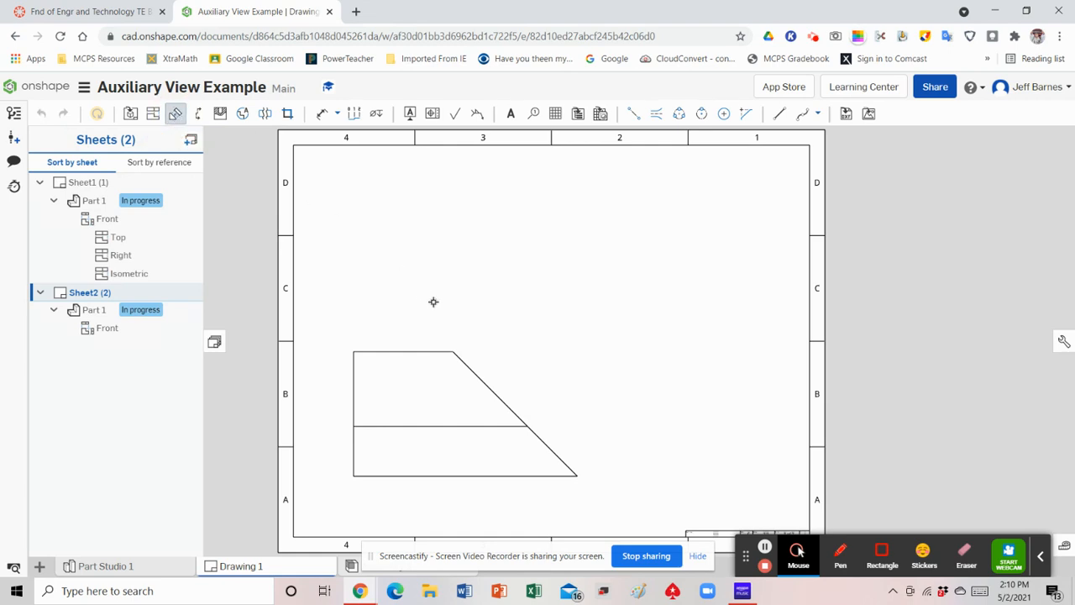
pyautogui.click(491, 389)
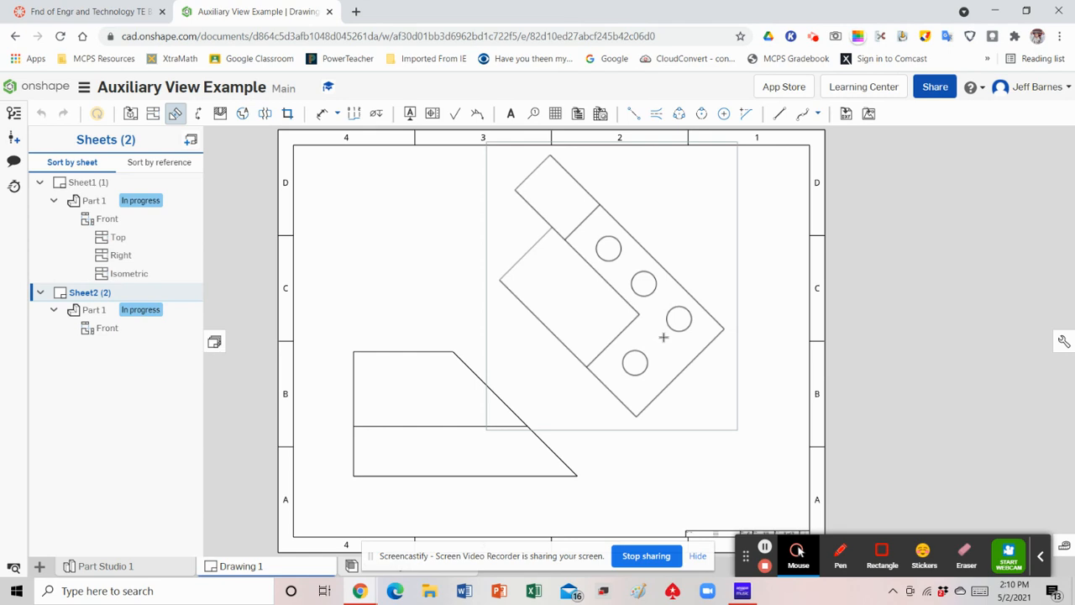
pyautogui.click(663, 336)
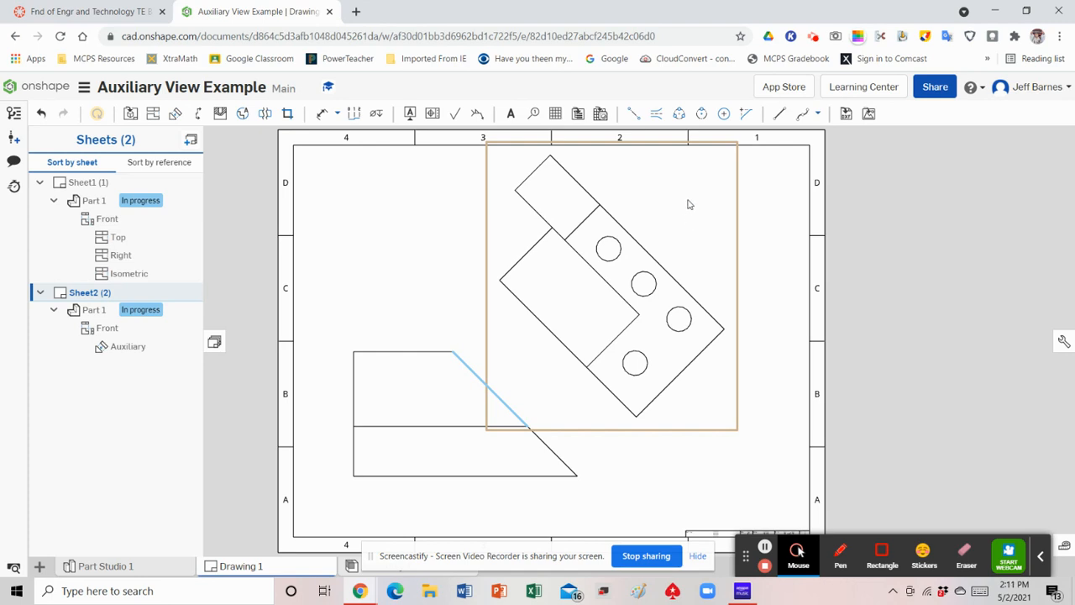
# Add center marks to all four holes in the auxiliary view
pyautogui.click(724, 115)
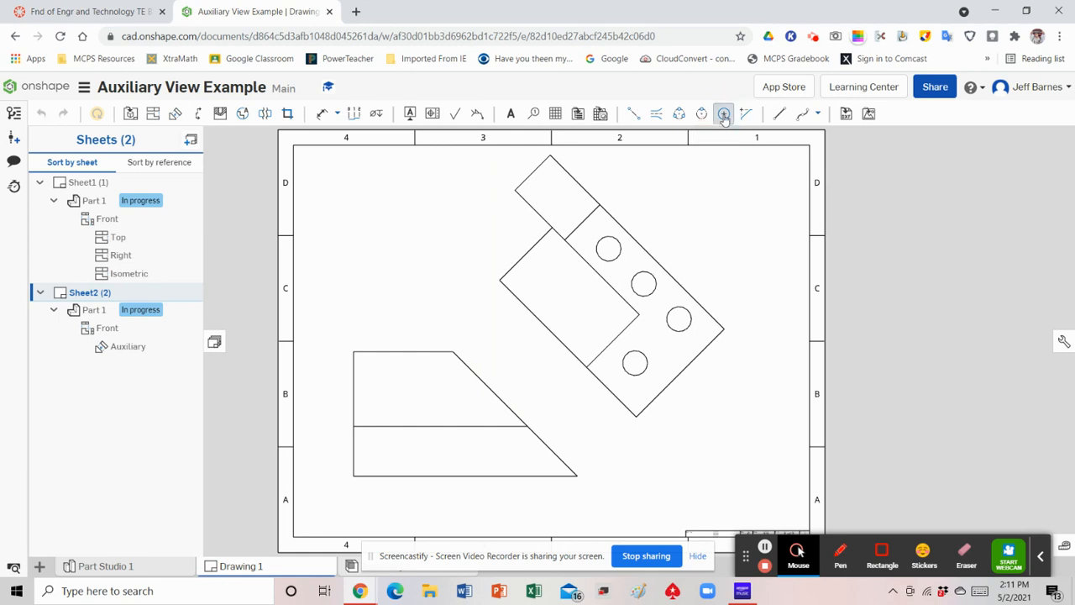
pyautogui.click(642, 357)
pyautogui.click(689, 320)
pyautogui.click(656, 282)
pyautogui.click(615, 250)
# Dimension from the auxiliary view's lower-left outer edge to the center of the hole nearest the right corner, placing it outside the lower right
pyautogui.click(322, 113)
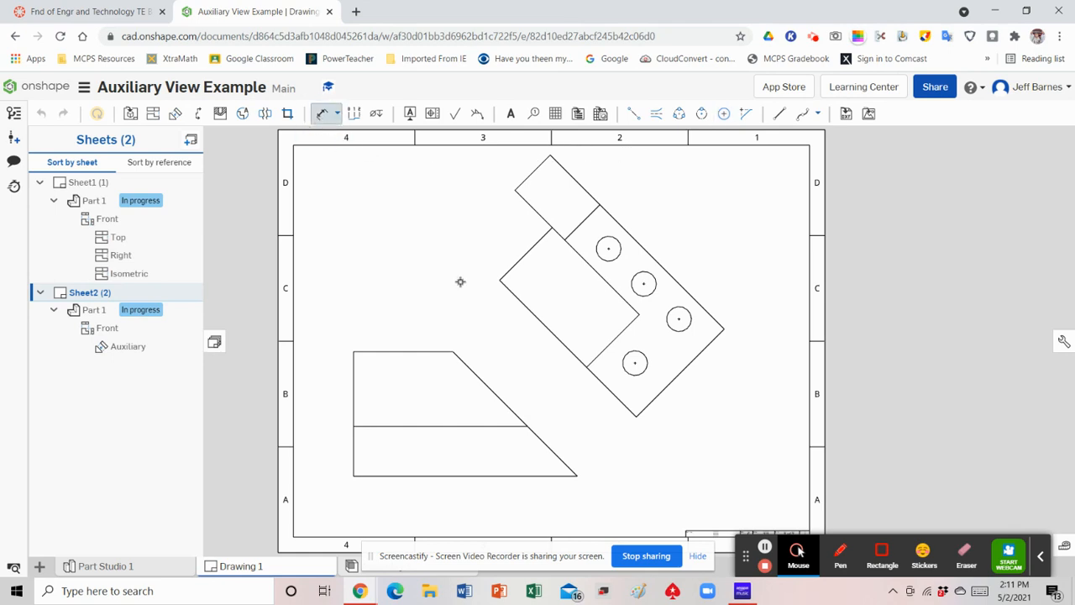
pyautogui.click(619, 401)
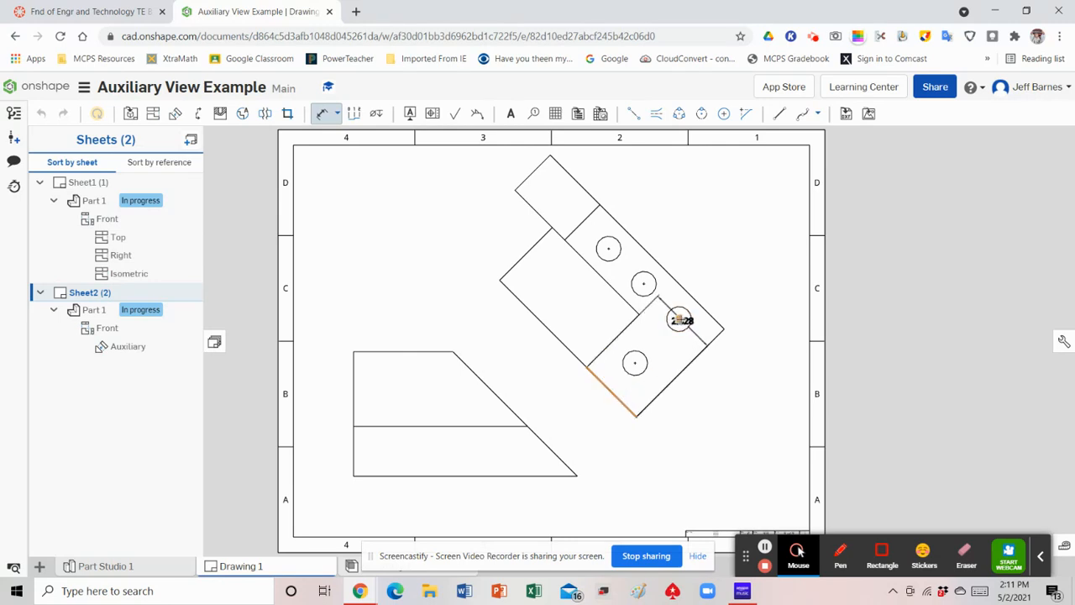
pyautogui.click(678, 320)
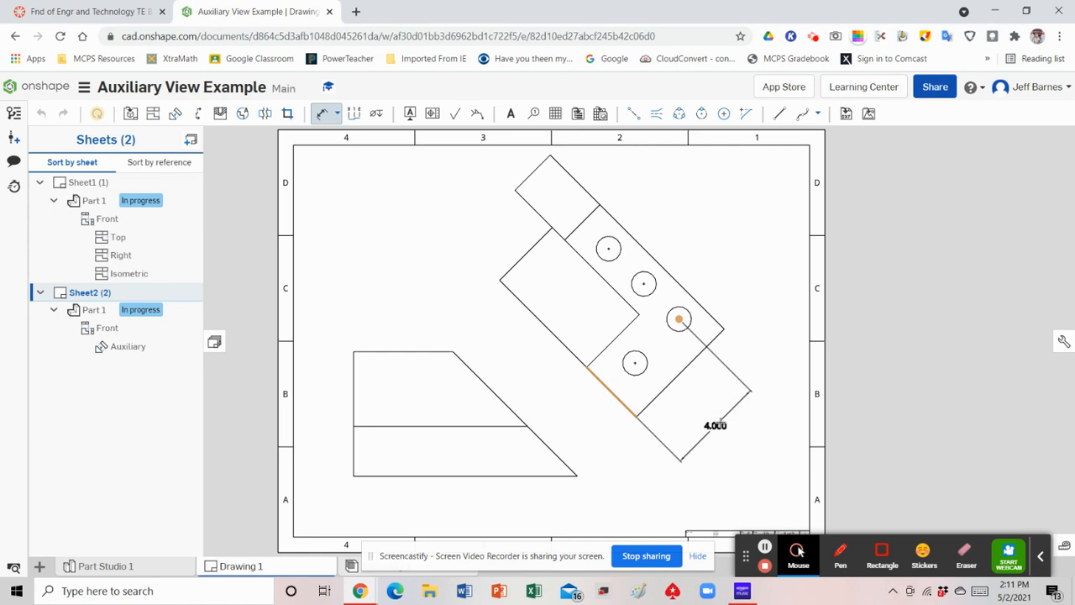
pyautogui.click(721, 425)
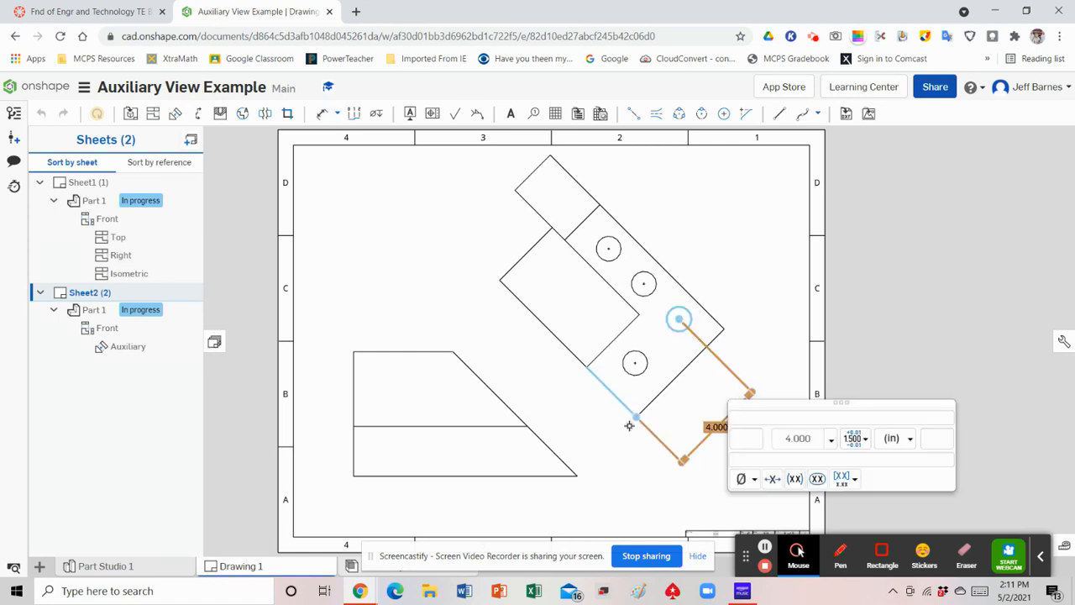
pyautogui.click(701, 359)
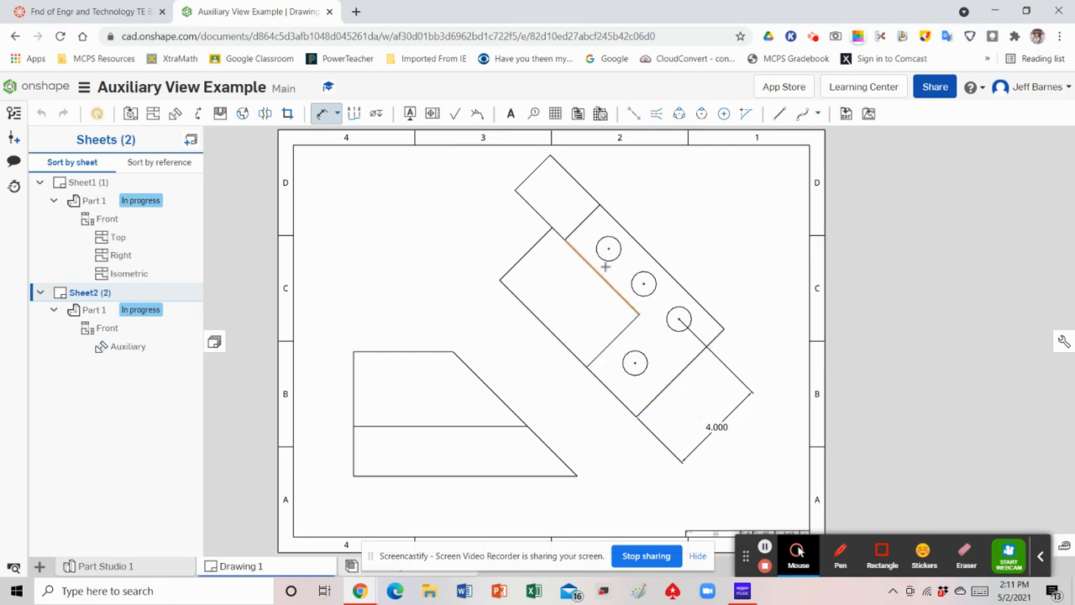
# Dimension from the auxiliary view's lower-left outer edge to the center of the lone lower hole, placing it inside the existing 4.000 dimension
pyautogui.click(618, 397)
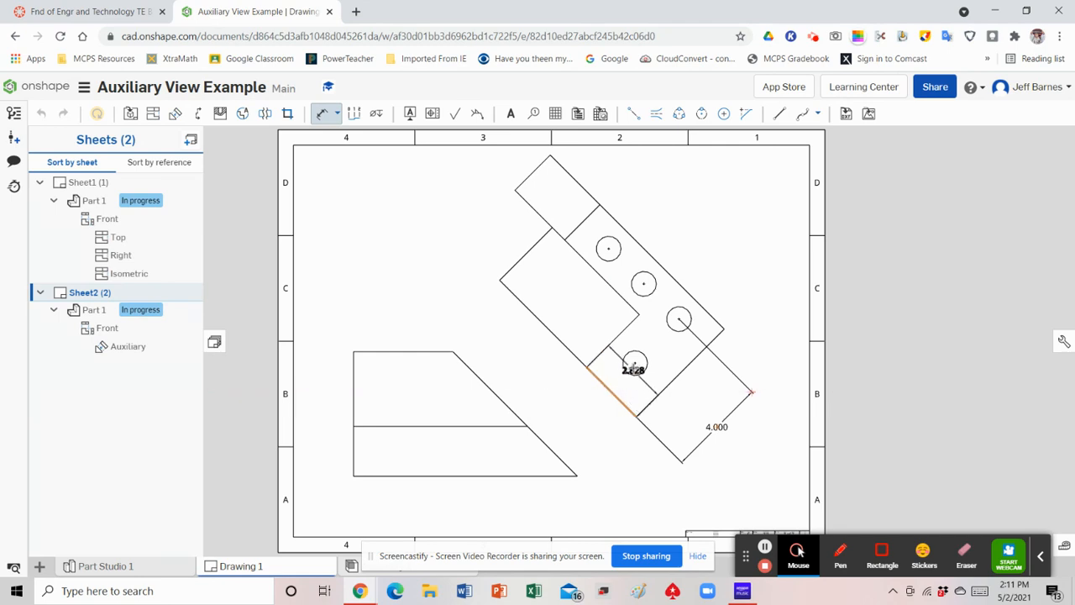
pyautogui.click(635, 362)
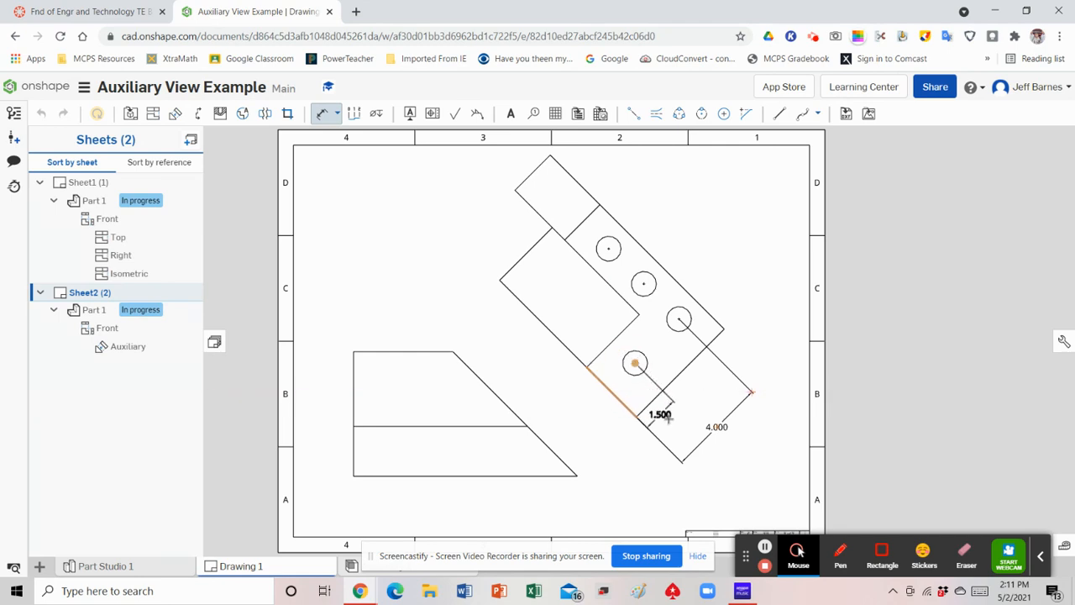
pyautogui.click(671, 425)
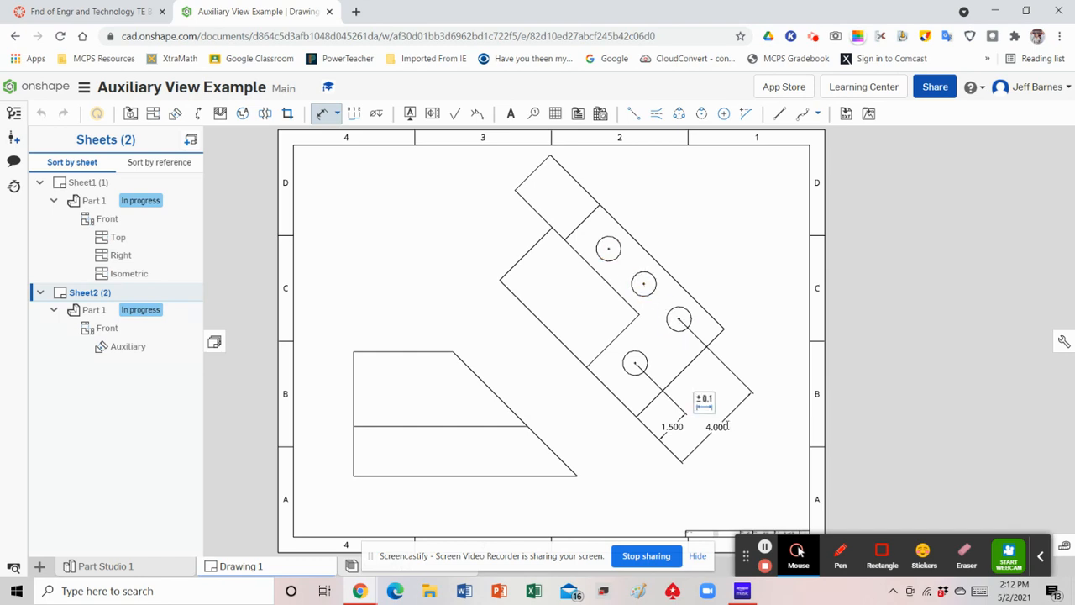
pyautogui.click(706, 405)
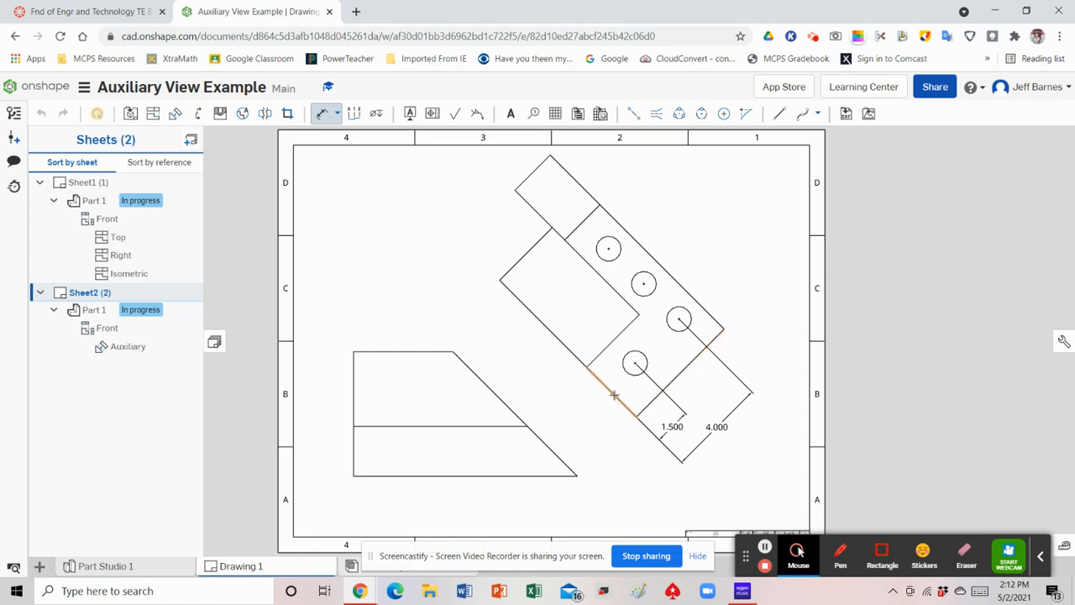
# Dimension from the auxiliary view's lower-right edge to the center of each of the three in-line holes, stacking the dimensions outside the upper right
pyautogui.click(691, 362)
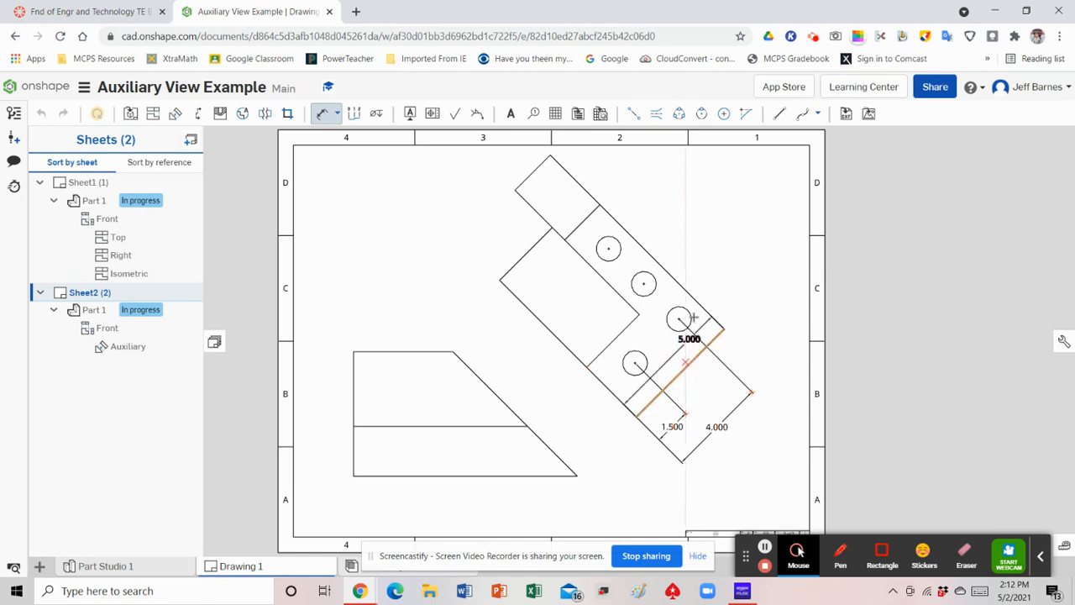
pyautogui.click(679, 320)
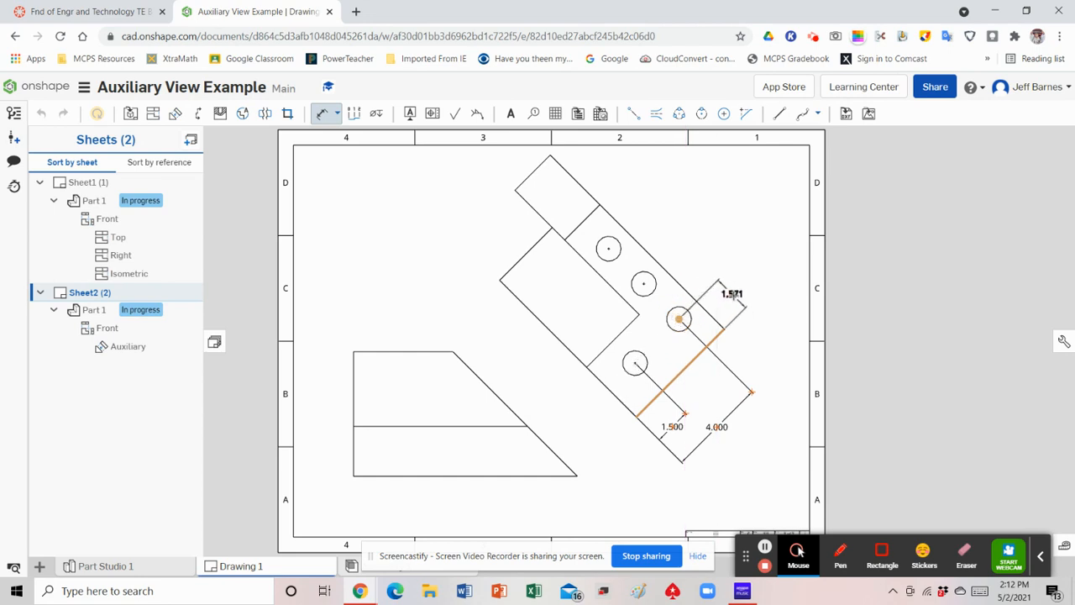
pyautogui.click(733, 296)
pyautogui.click(694, 361)
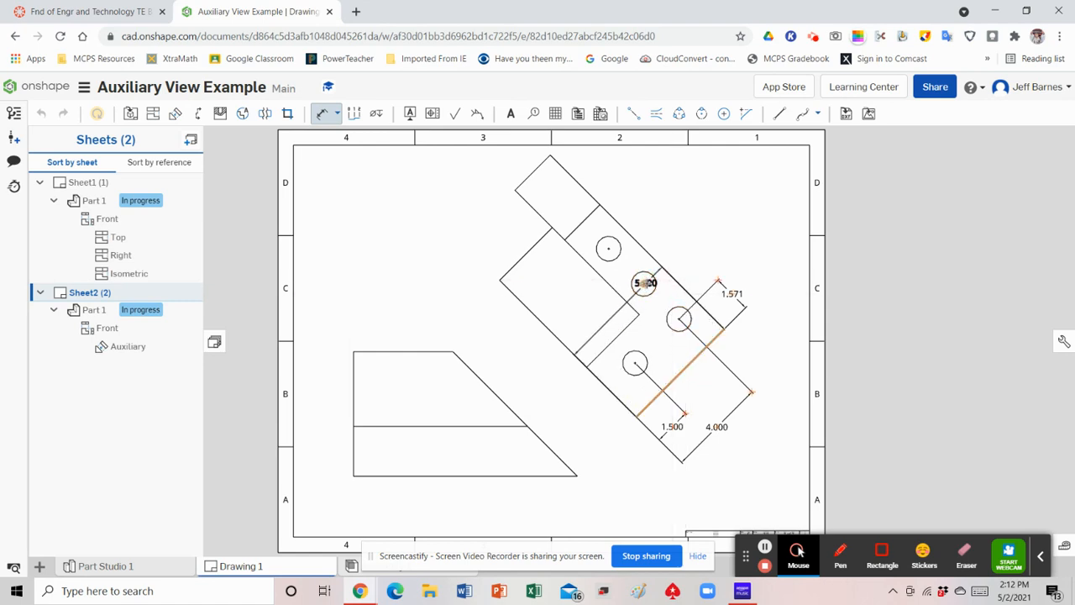
pyautogui.click(644, 284)
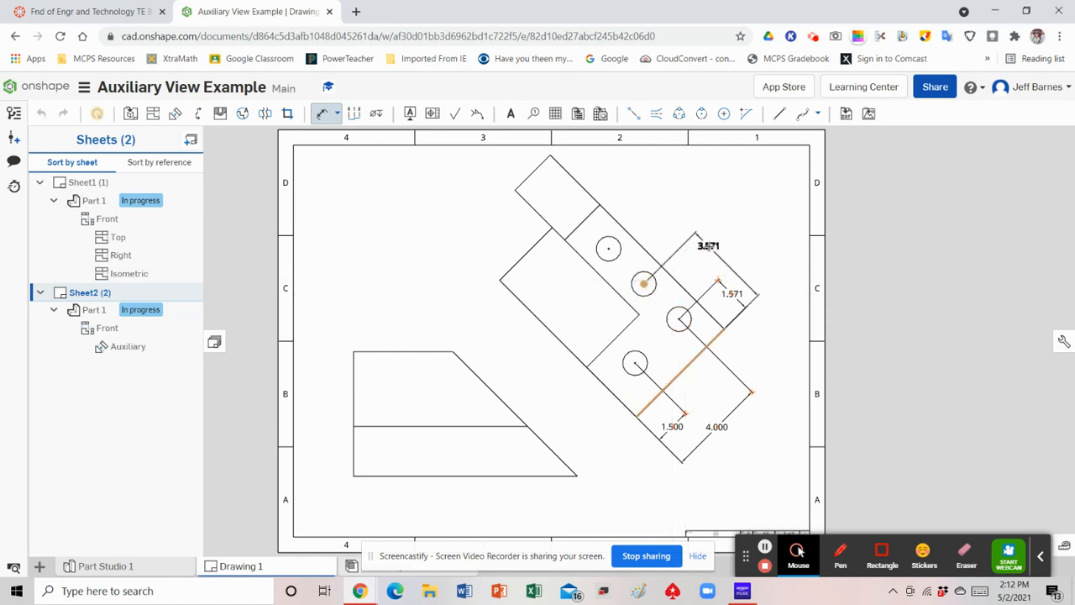
pyautogui.click(708, 245)
pyautogui.click(693, 361)
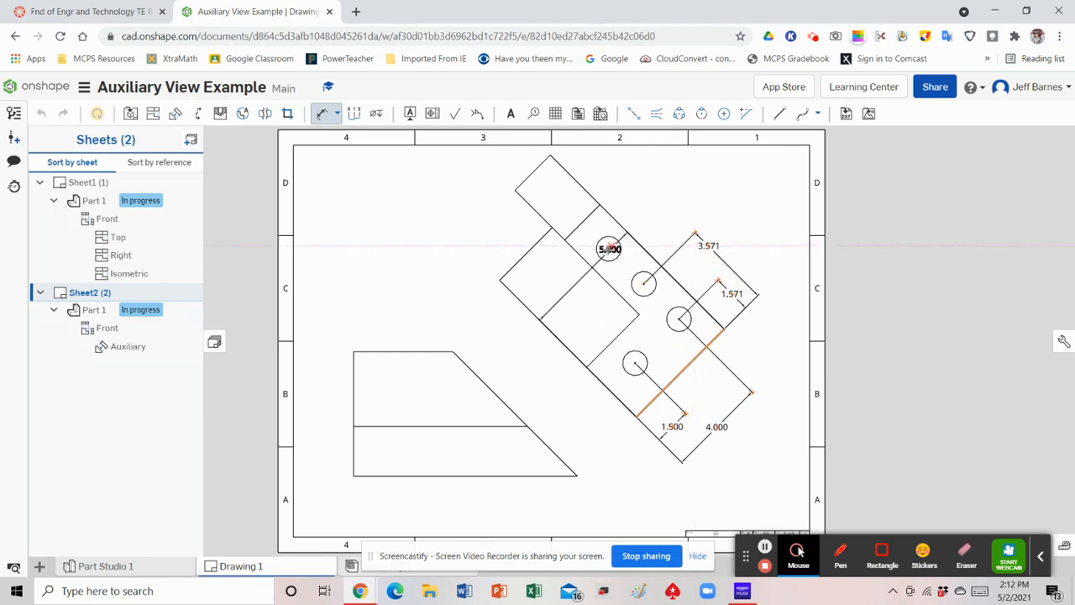
pyautogui.click(609, 248)
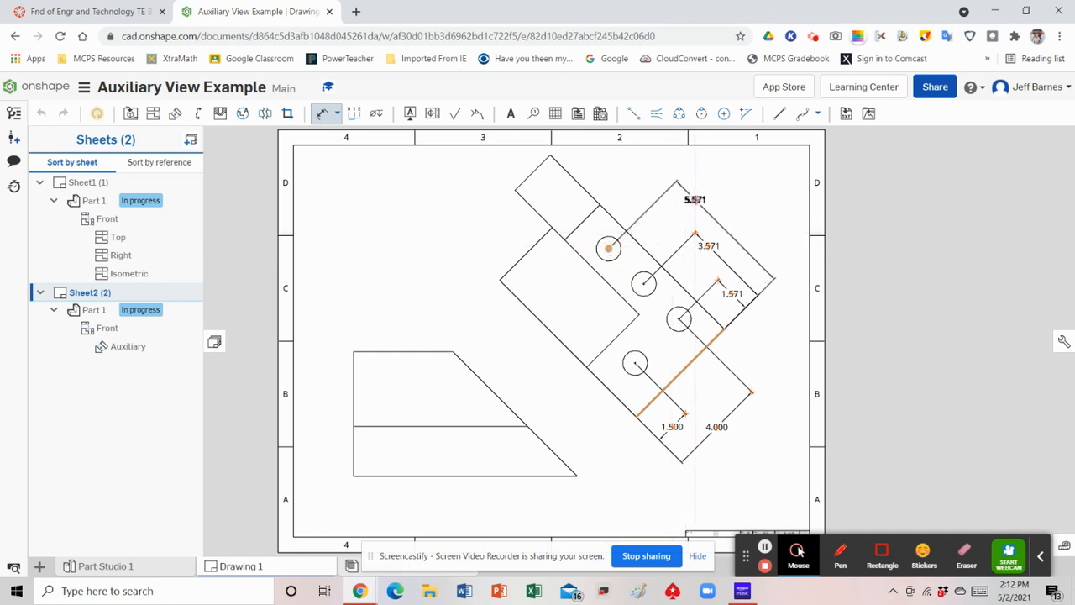
pyautogui.click(695, 200)
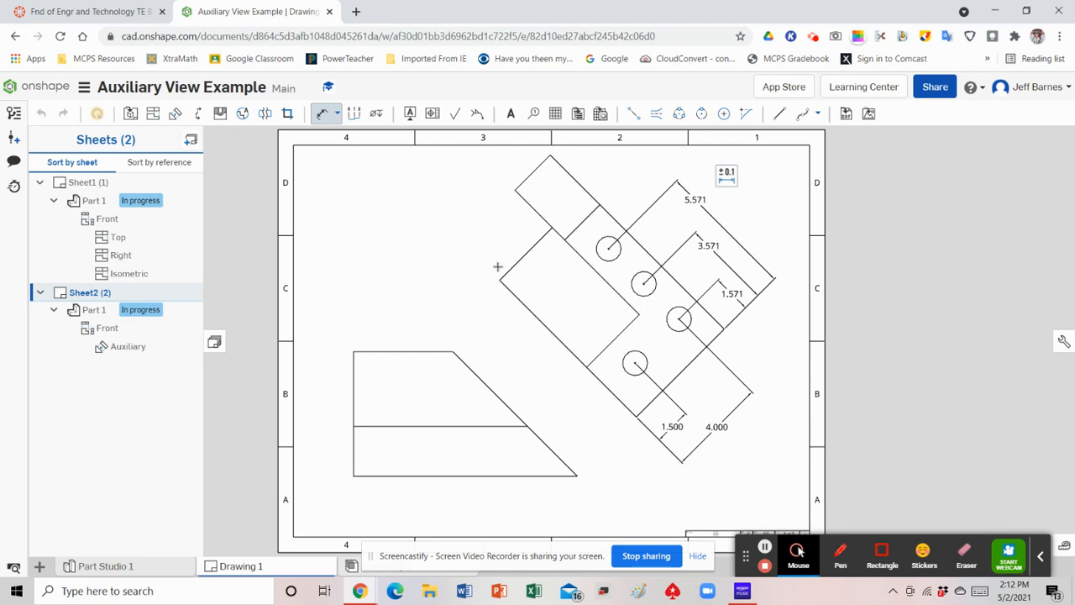
# Add a hole callout to the uppermost hole in the auxiliary view and place it above the stacked dimensions
pyautogui.click(376, 118)
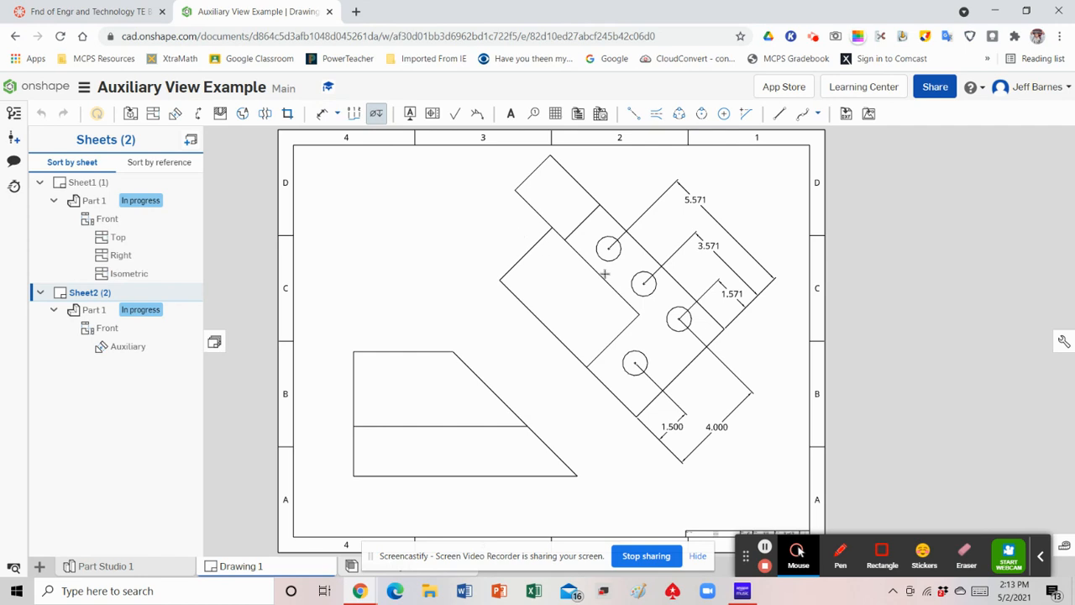
pyautogui.click(625, 366)
pyautogui.click(597, 245)
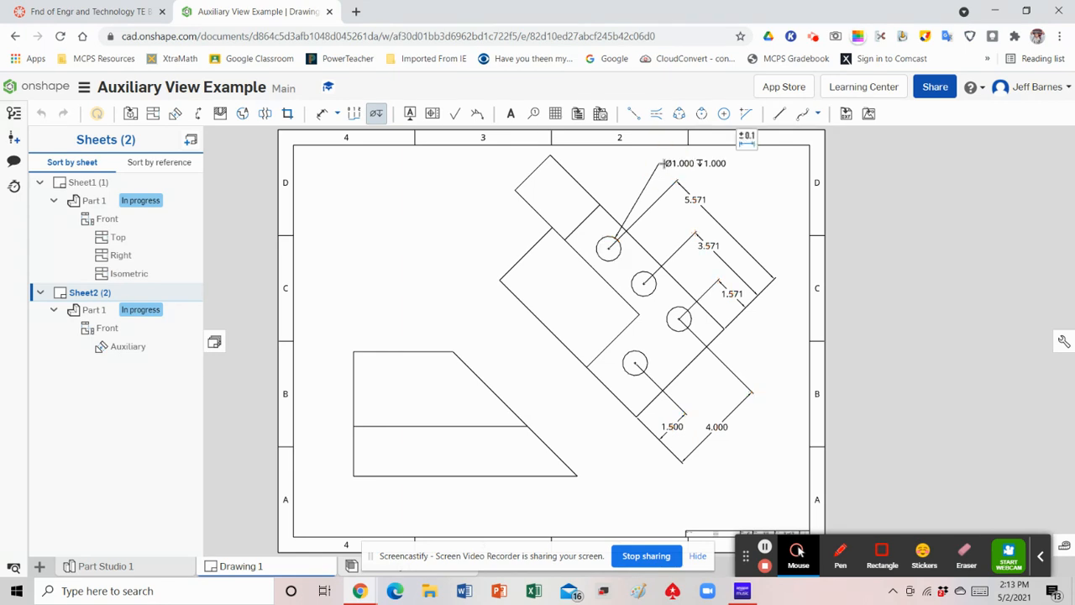
# Add the prefix 4x to the hole callout and exit the callout tool
pyautogui.click(747, 142)
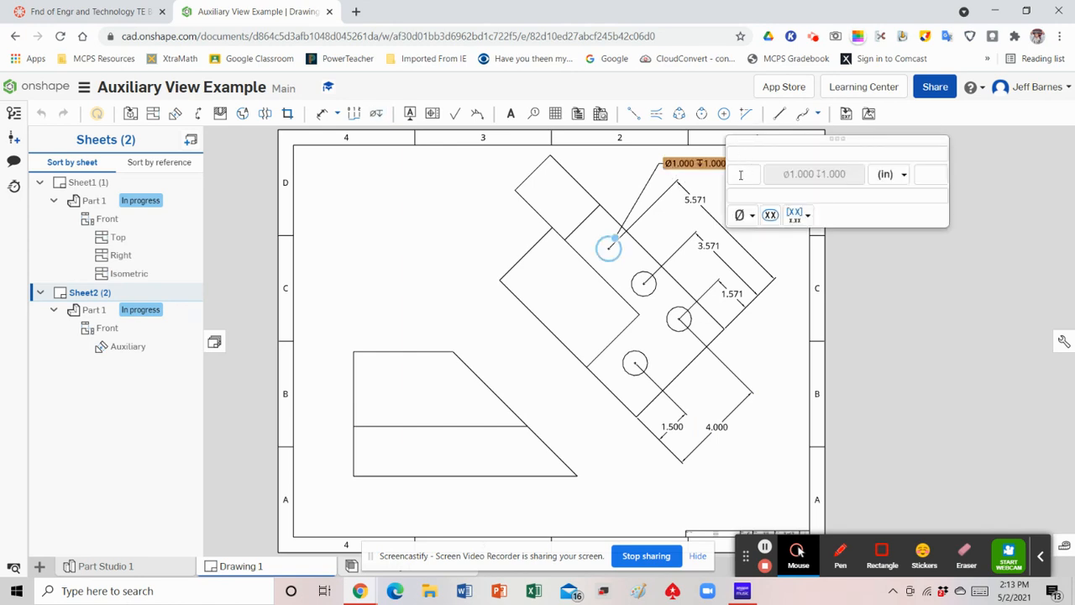
pyautogui.click(741, 175)
pyautogui.write('4x')
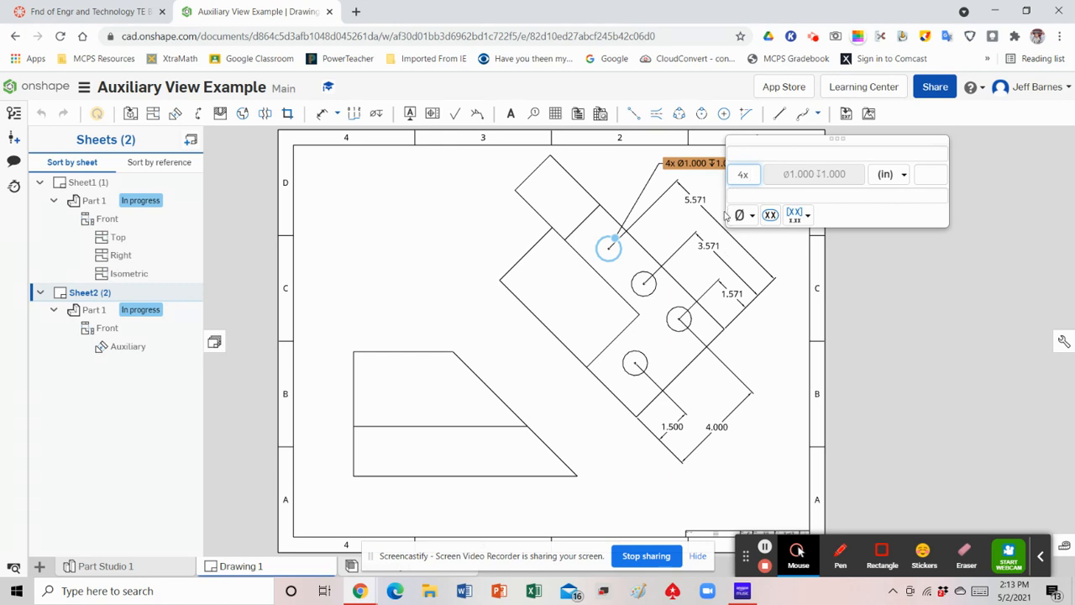
pyautogui.click(780, 319)
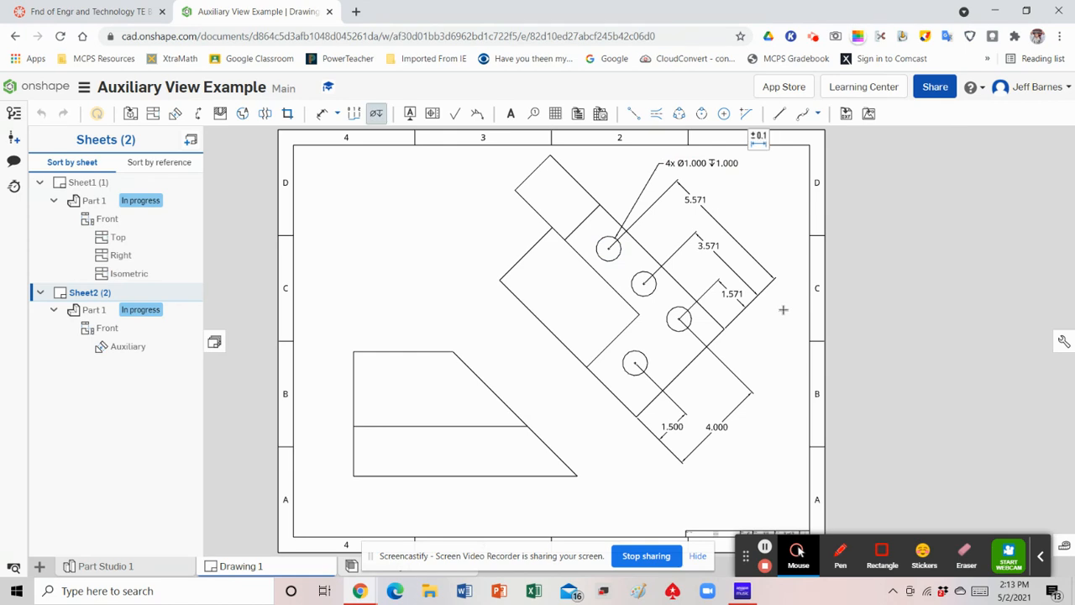
pyautogui.click(376, 115)
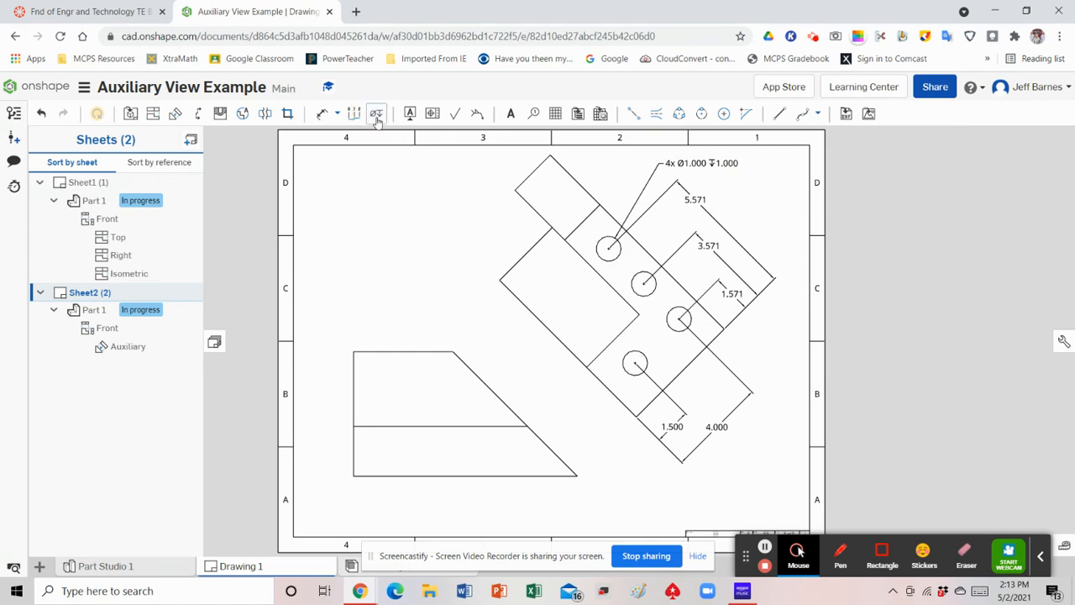